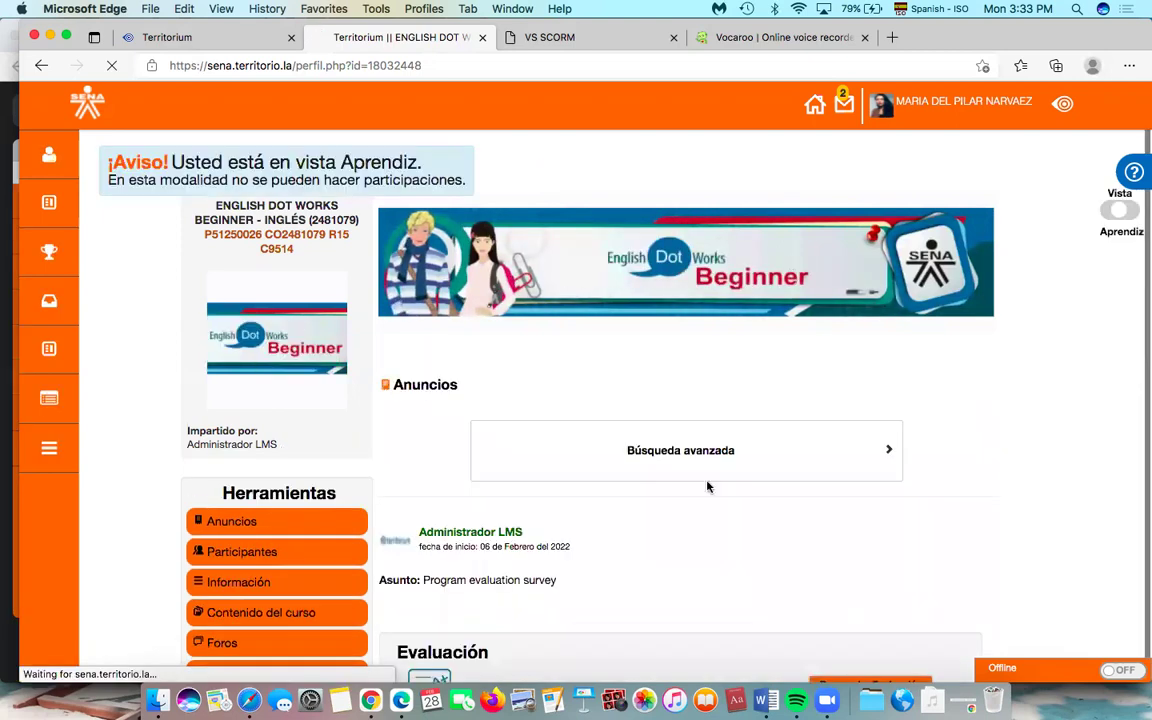
Look through the English Dot Works Beginner course page in apprentice view, including its announcements, evaluations and list of course tools.
{"action": "scroll", "coordinate": [645, 455], "scroll_direction": "down", "scroll_amount": 3}
{"action": "scroll", "coordinate": [646, 456], "scroll_direction": "down", "scroll_amount": 3}
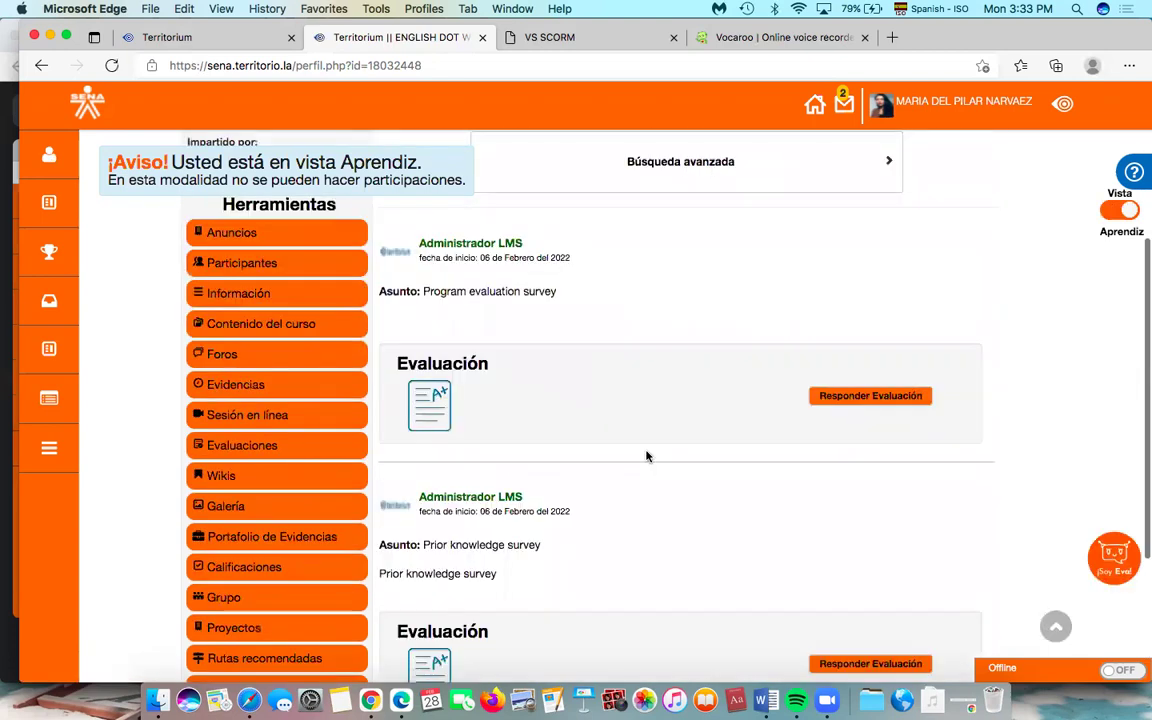
{"action": "scroll", "coordinate": [646, 456], "scroll_direction": "down", "scroll_amount": 4}
{"action": "scroll", "coordinate": [646, 456], "scroll_direction": "up", "scroll_amount": 7}
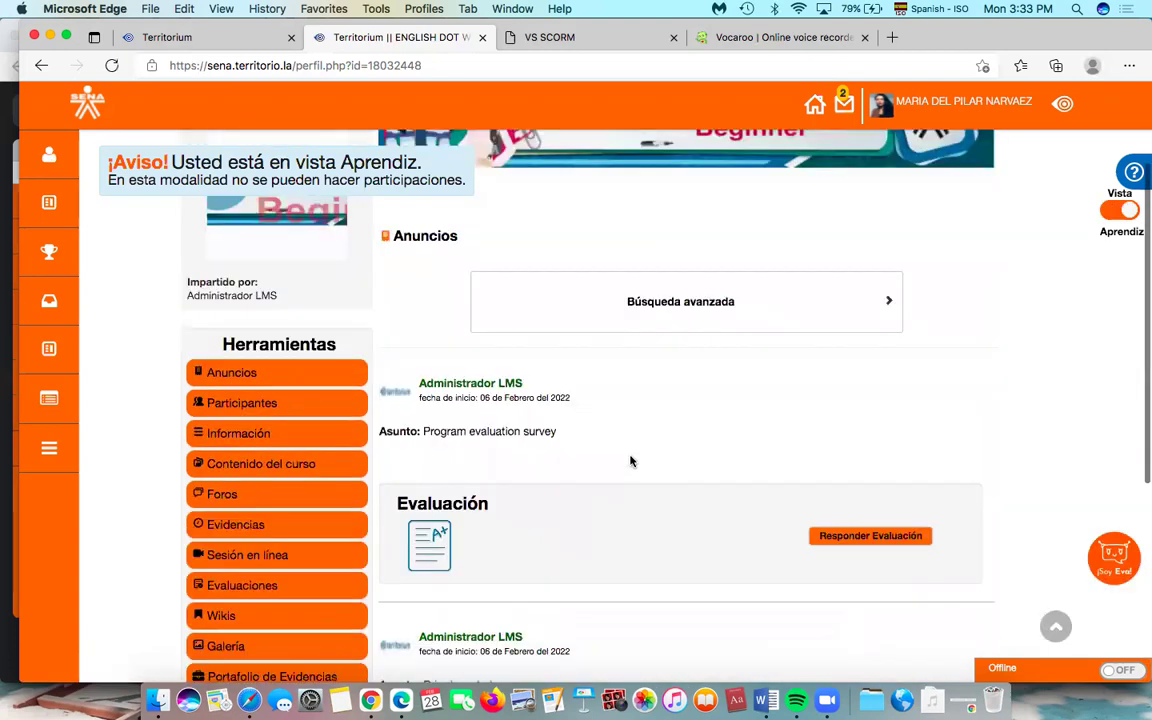
{"action": "scroll", "coordinate": [570, 420], "scroll_direction": "down", "scroll_amount": 5}
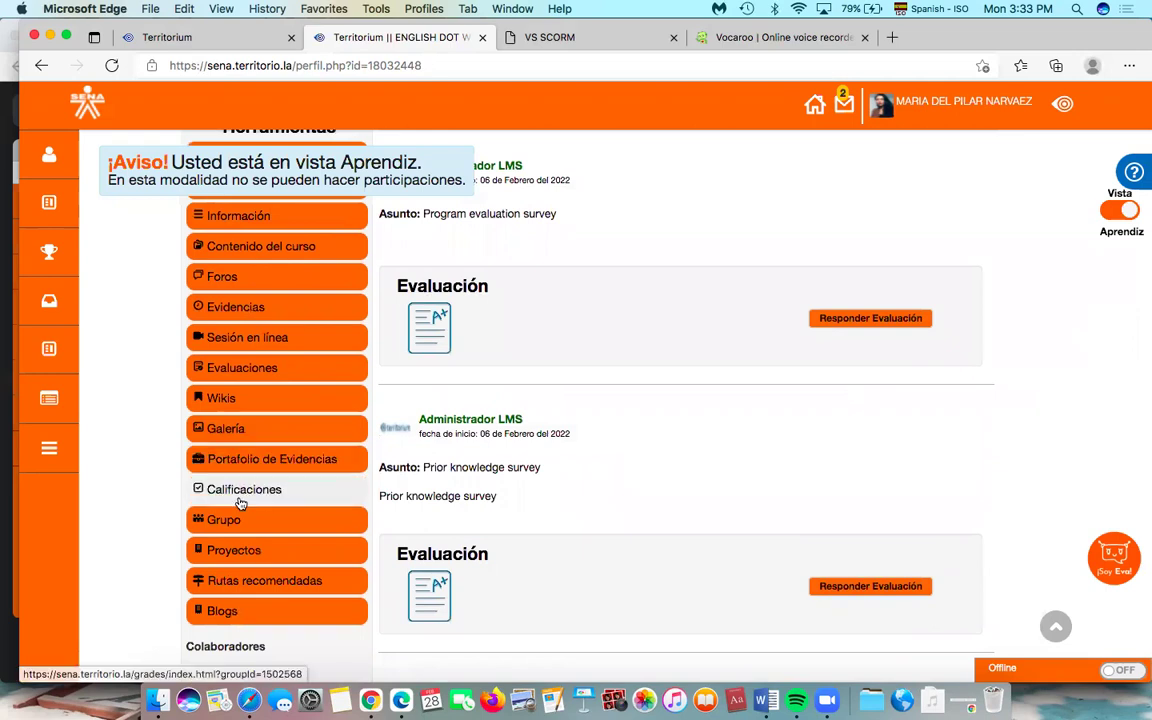
{"action": "scroll", "coordinate": [614, 453], "scroll_direction": "up", "scroll_amount": 6}
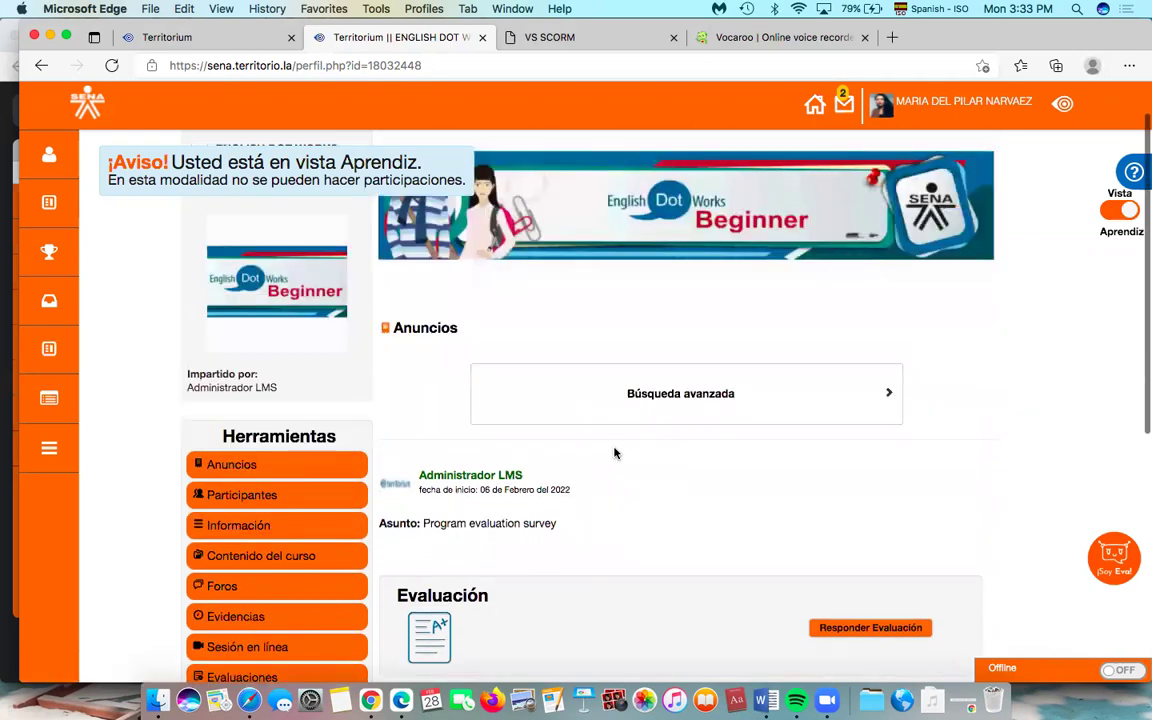
{"action": "scroll", "coordinate": [614, 453], "scroll_direction": "down", "scroll_amount": 8}
{"action": "scroll", "coordinate": [614, 450], "scroll_direction": "down", "scroll_amount": 2}
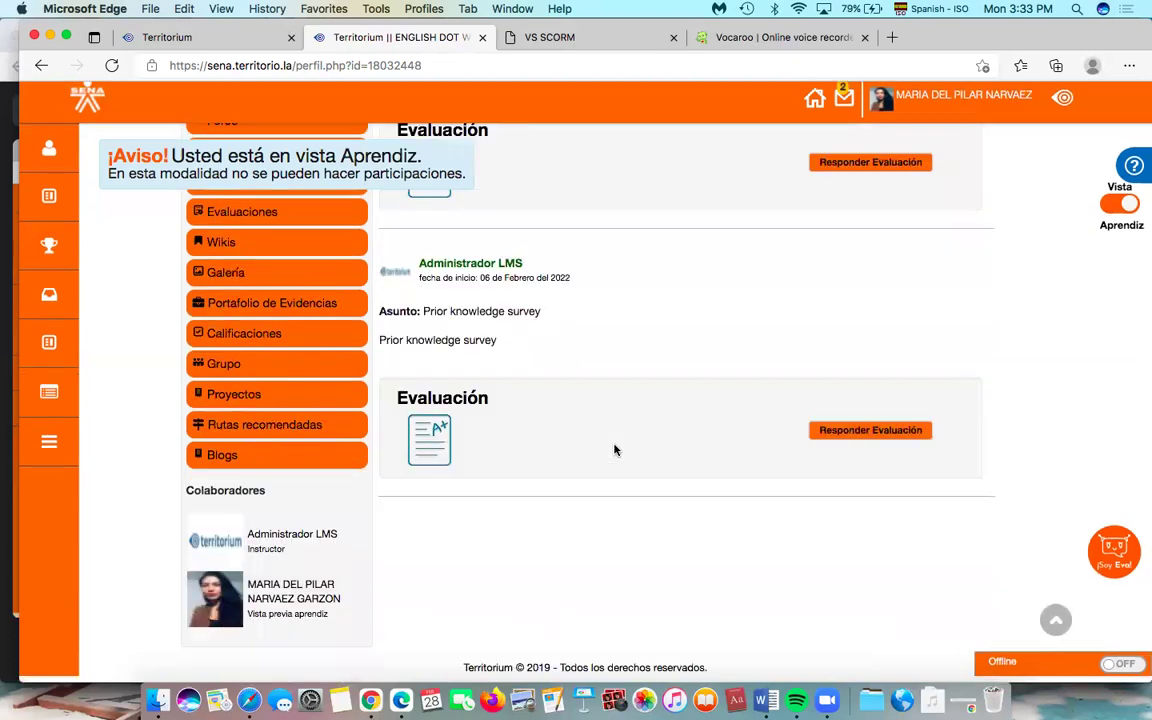
{"action": "scroll", "coordinate": [614, 450], "scroll_direction": "up", "scroll_amount": 8}
{"action": "scroll", "coordinate": [612, 450], "scroll_direction": "up", "scroll_amount": 2}
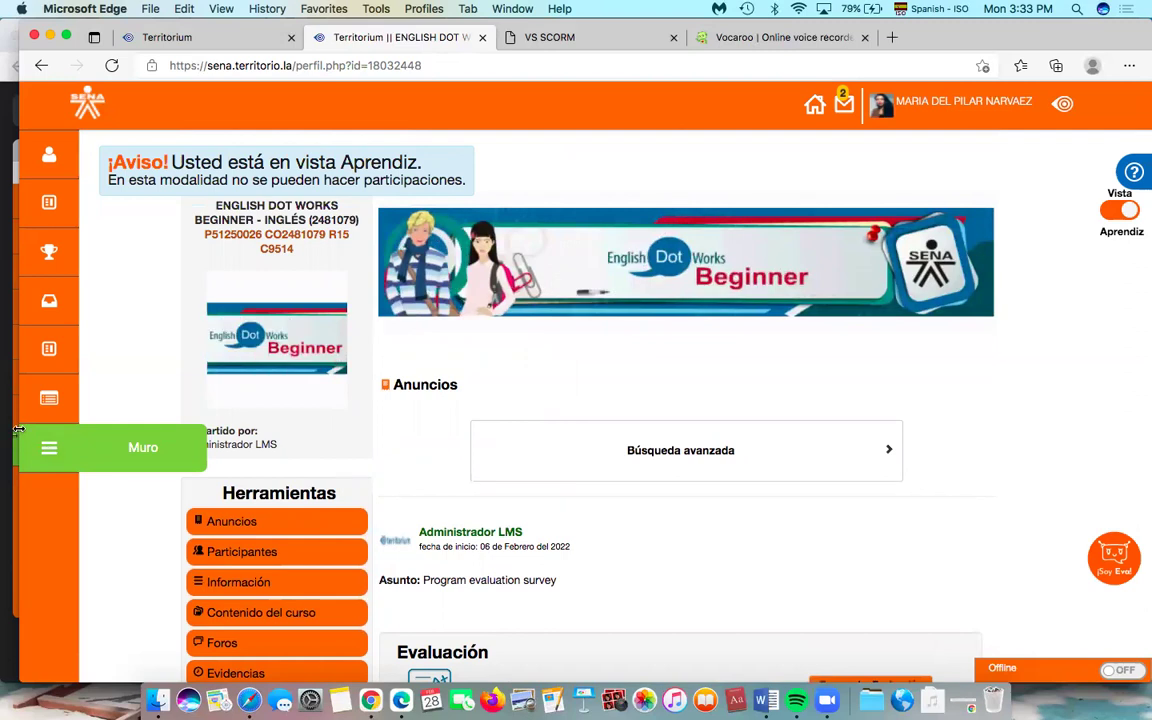
Open the Muro wall, dismiss the promotional banner and review the "ONLINE SESSION: ACTIVITY 3" posts.
{"action": "left_click_drag", "start_coordinate": [7, 430], "coordinate": [0, 431]}
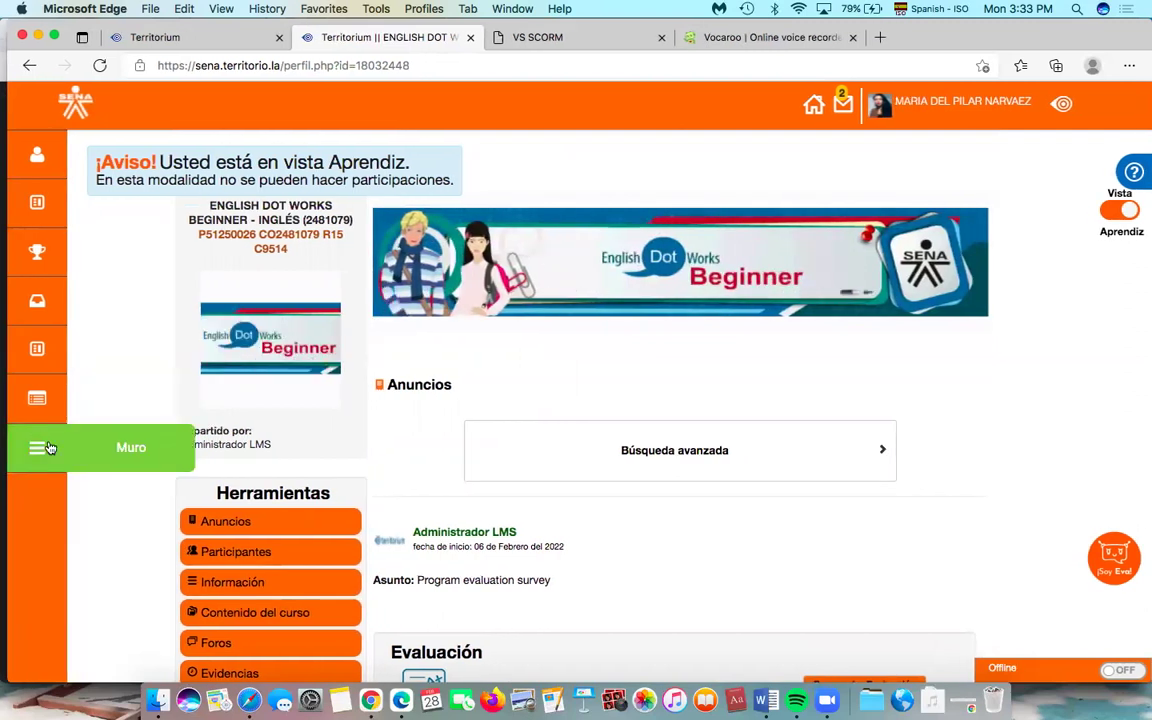
{"action": "left_click", "coordinate": [50, 448]}
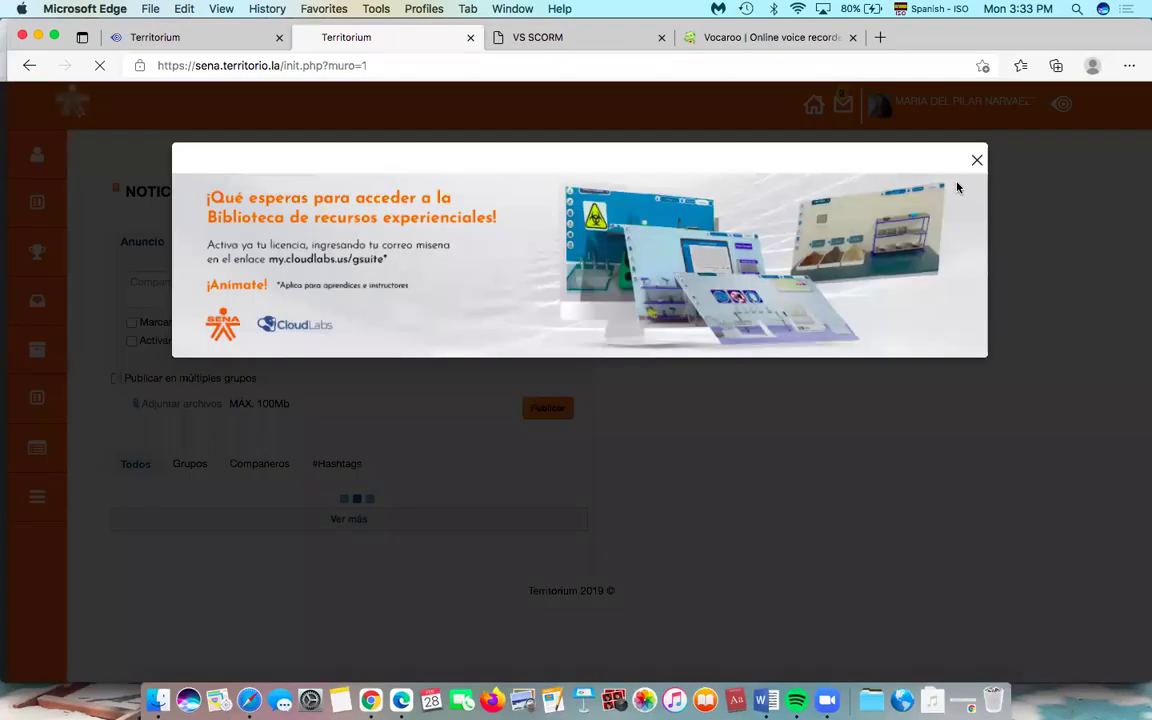
{"action": "left_click", "coordinate": [535, 549]}
{"action": "scroll", "coordinate": [535, 549], "scroll_direction": "down", "scroll_amount": 5}
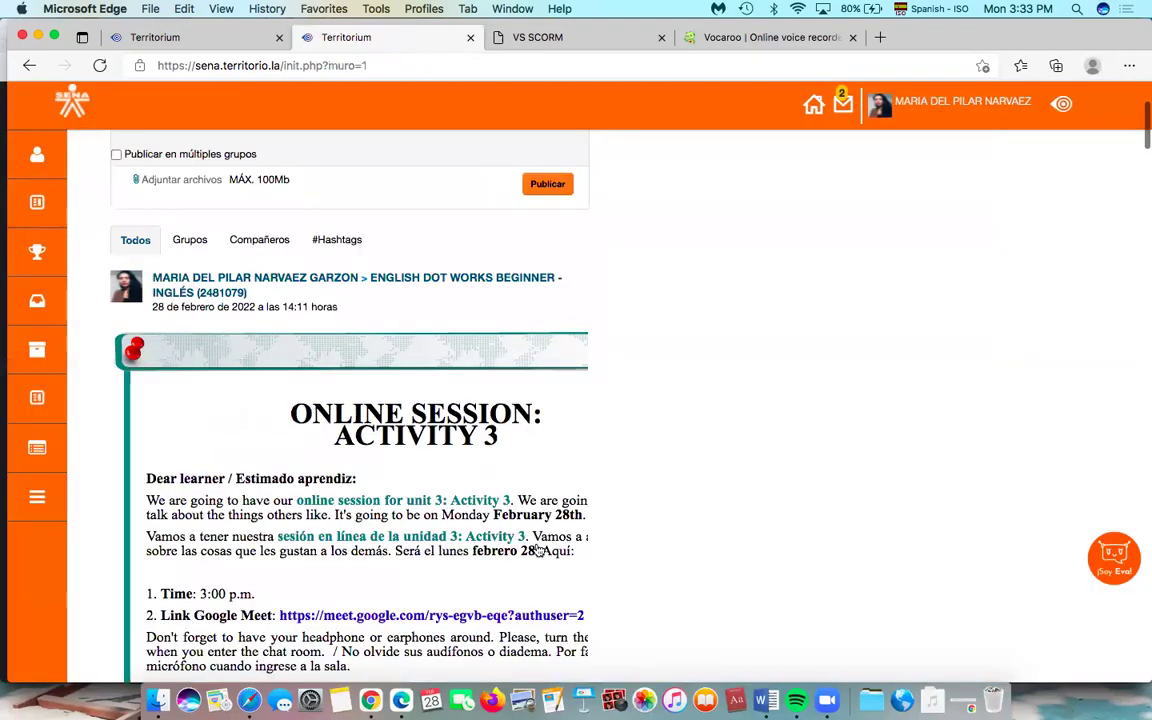
{"action": "scroll", "coordinate": [535, 549], "scroll_direction": "down", "scroll_amount": 10}
{"action": "scroll", "coordinate": [537, 548], "scroll_direction": "up", "scroll_amount": 3}
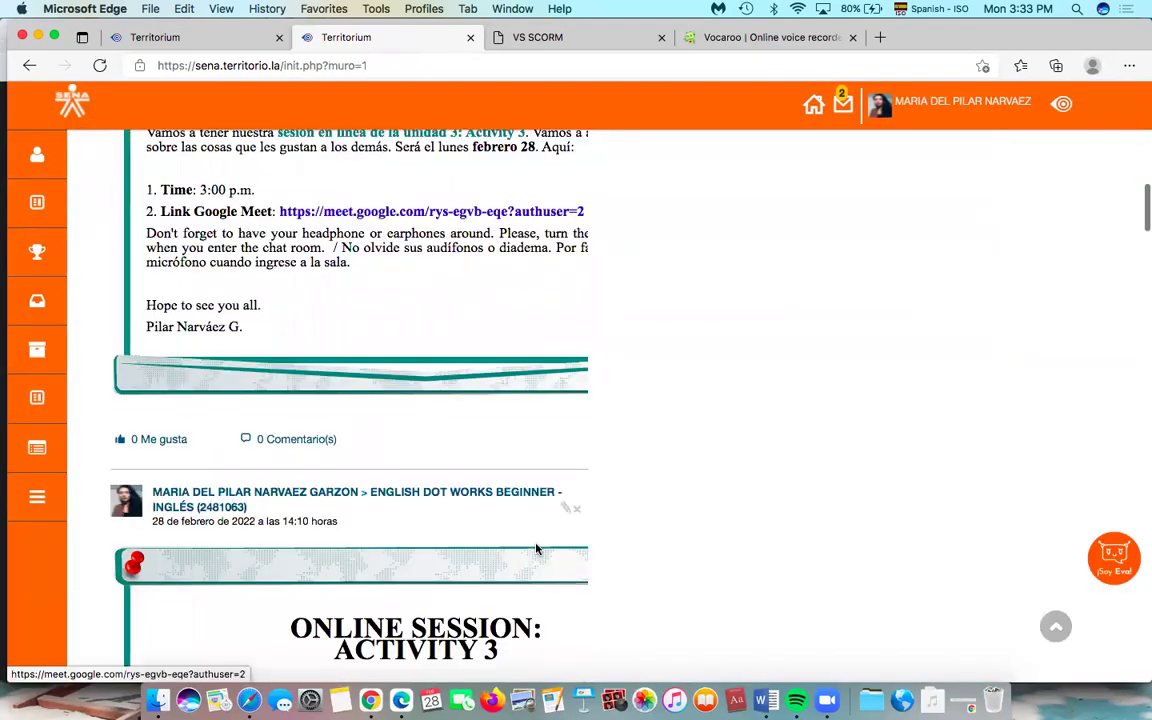
{"action": "scroll", "coordinate": [510, 520], "scroll_direction": "down", "scroll_amount": 3}
{"action": "scroll", "coordinate": [437, 447], "scroll_direction": "up", "scroll_amount": 5}
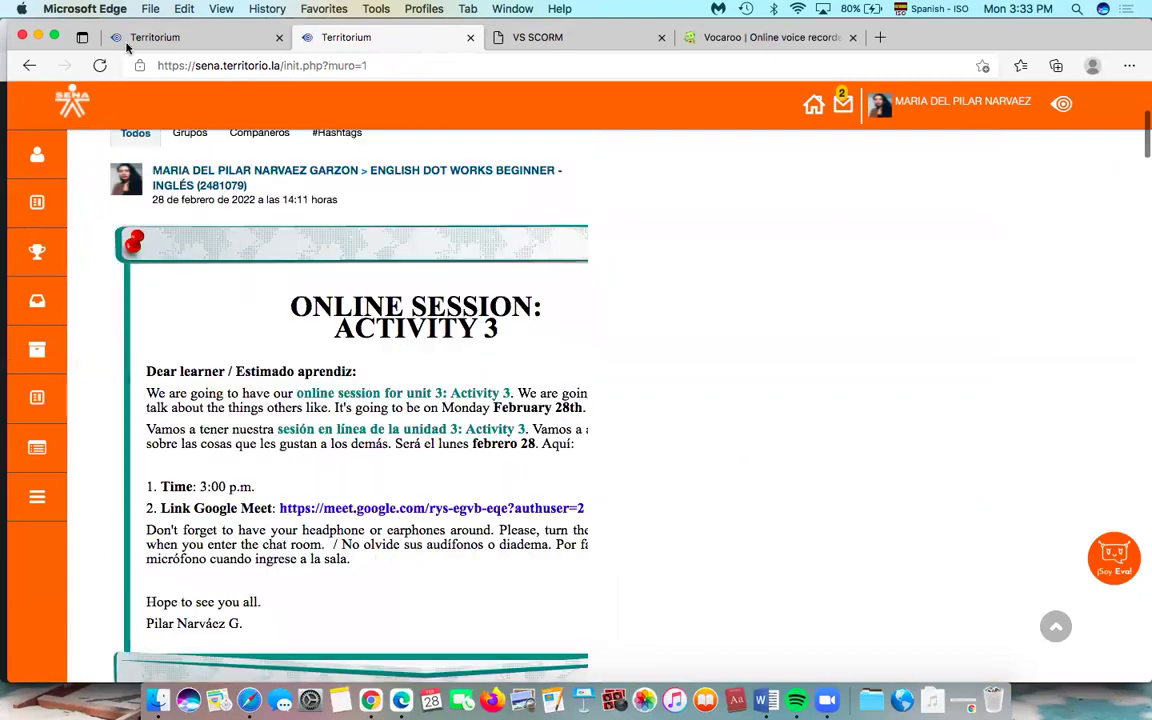
Return to the English Dot Works Beginner course page and open its Calificaciones tool.
{"action": "scroll", "coordinate": [465, 231], "scroll_direction": "up", "scroll_amount": 3}
{"action": "scroll", "coordinate": [858, 402], "scroll_direction": "left", "scroll_amount": 5}
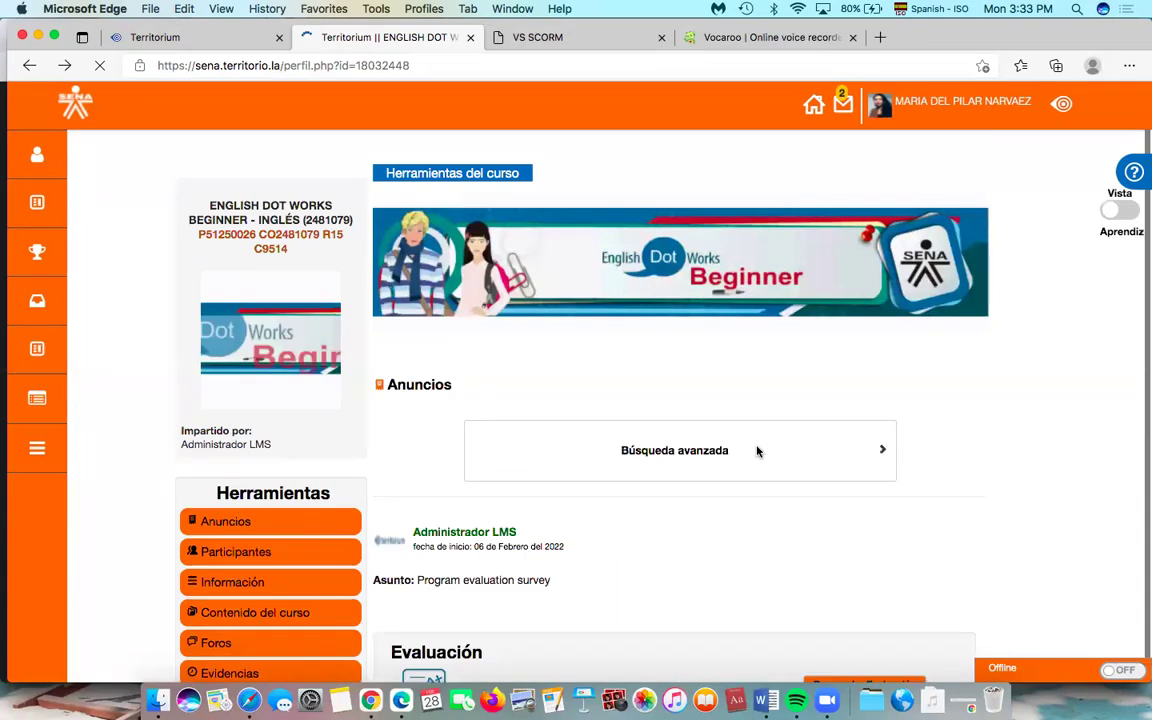
{"action": "scroll", "coordinate": [755, 430], "scroll_direction": "down", "scroll_amount": 3}
{"action": "scroll", "coordinate": [679, 422], "scroll_direction": "down", "scroll_amount": 5}
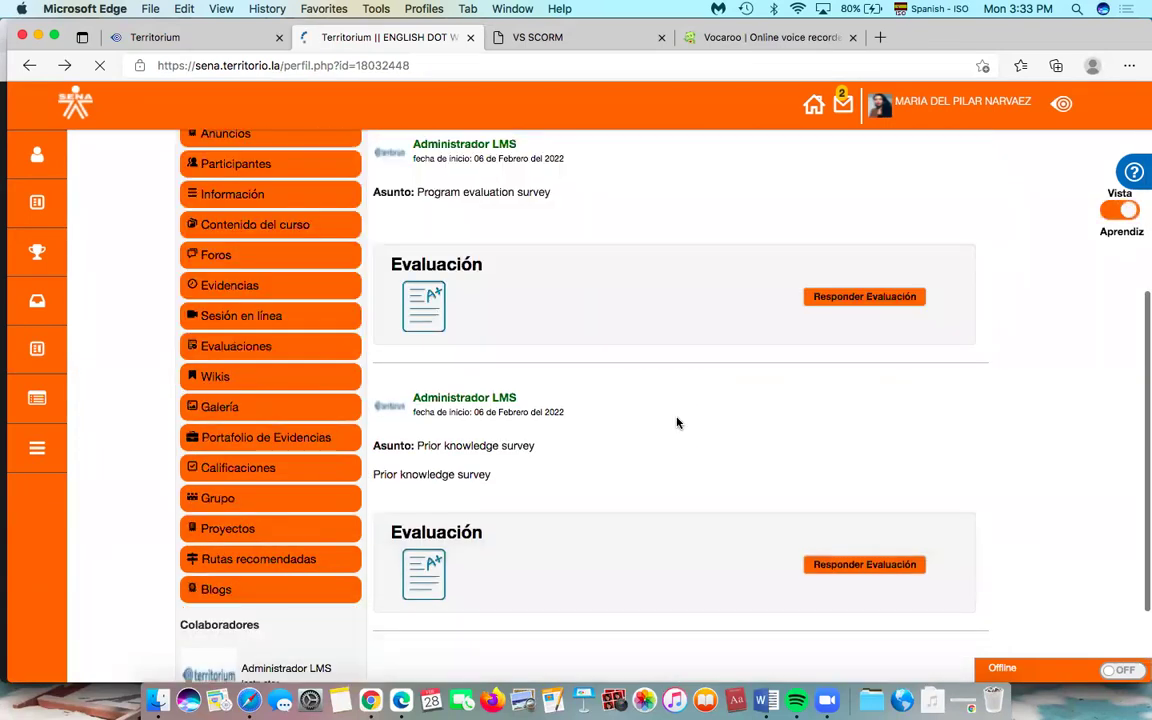
{"action": "scroll", "coordinate": [329, 392], "scroll_direction": "down", "scroll_amount": 2}
{"action": "left_click", "coordinate": [224, 370]}
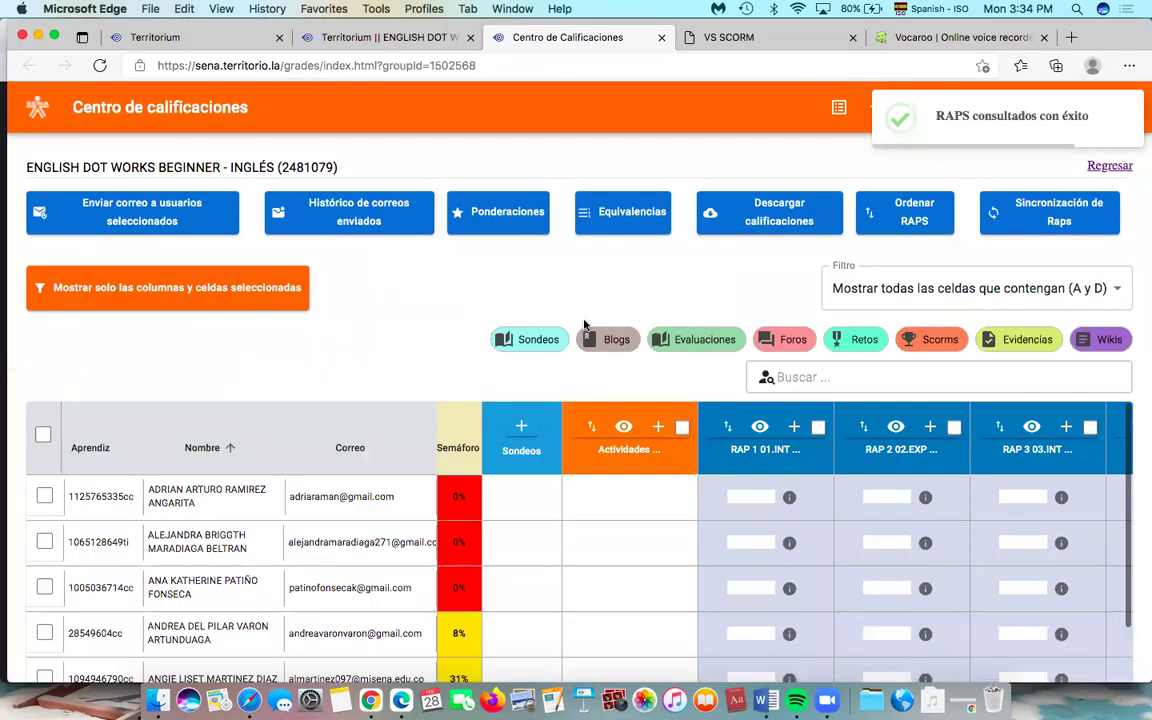
Set the apprentice table in the grade centre to 60 records per page.
{"action": "scroll", "coordinate": [586, 328], "scroll_direction": "down", "scroll_amount": 3}
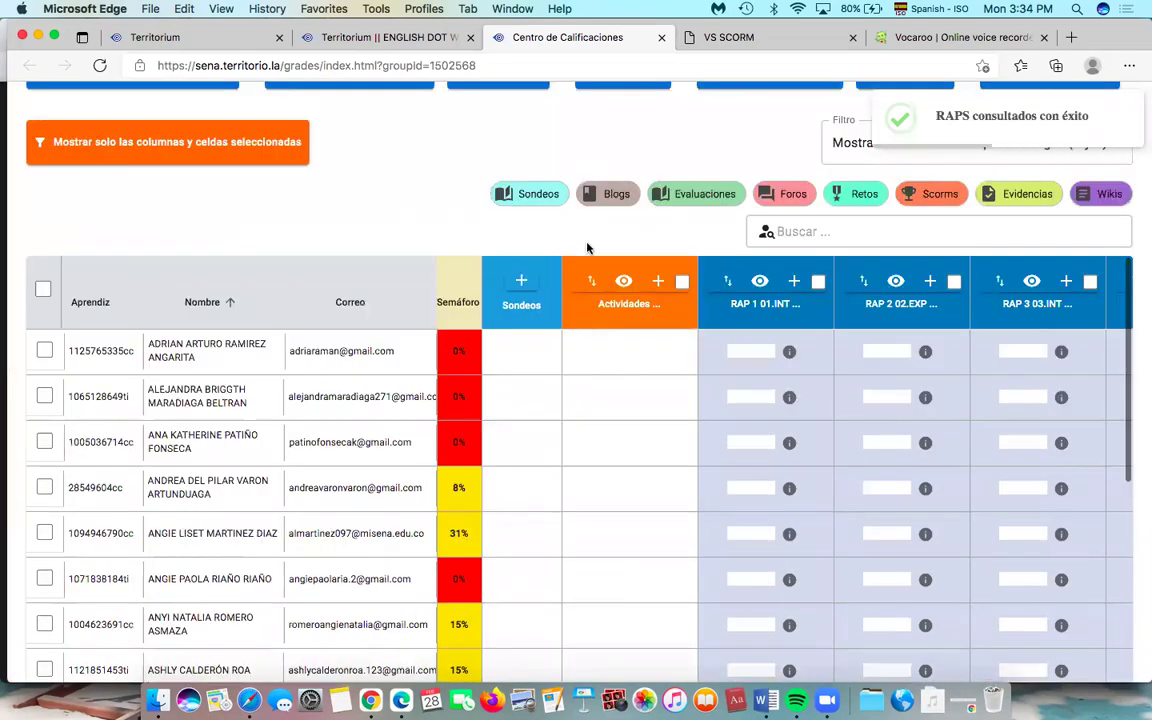
{"action": "scroll", "coordinate": [145, 400], "scroll_direction": "down", "scroll_amount": 2}
{"action": "scroll", "coordinate": [190, 499], "scroll_direction": "down", "scroll_amount": 1}
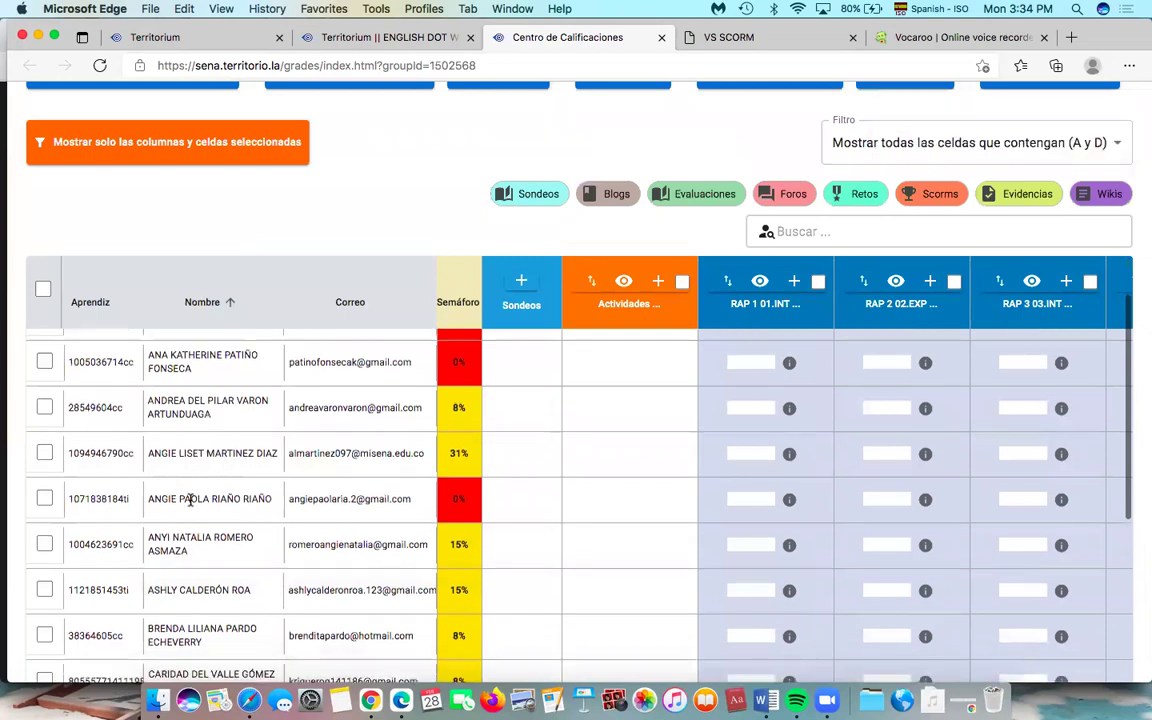
{"action": "scroll", "coordinate": [190, 500], "scroll_direction": "down", "scroll_amount": 10}
{"action": "scroll", "coordinate": [808, 428], "scroll_direction": "down", "scroll_amount": 2}
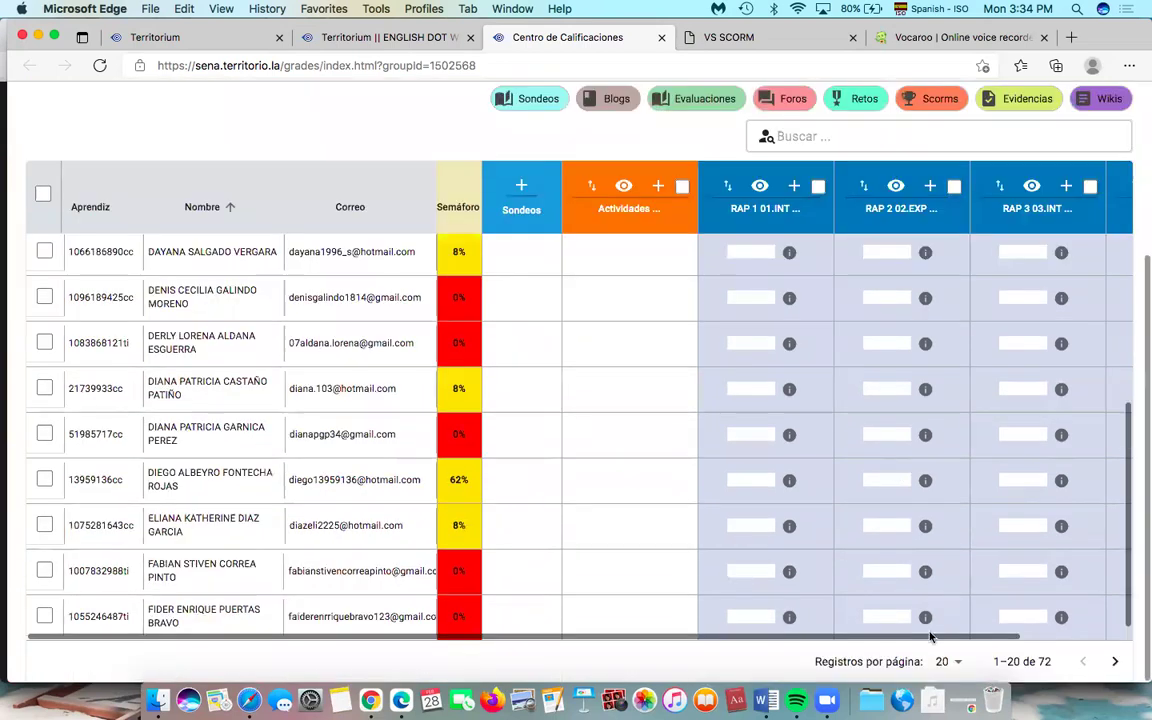
{"action": "left_click", "coordinate": [947, 661]}
{"action": "left_click", "coordinate": [946, 645]}
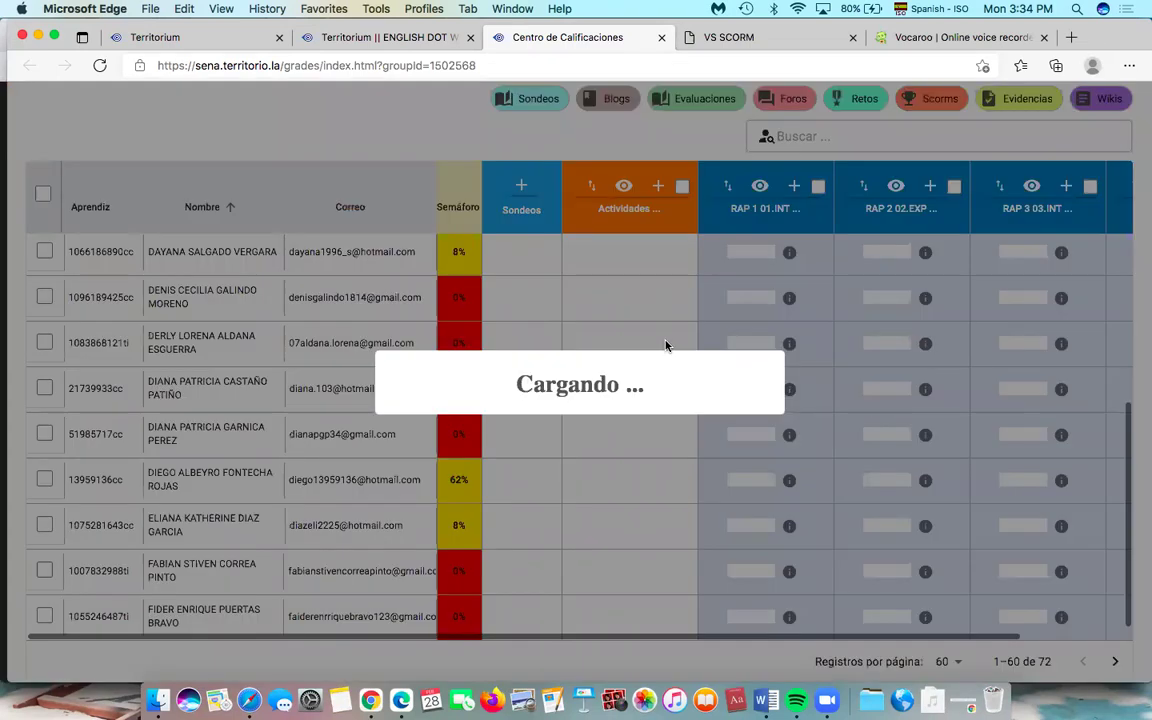
Expand the Actividades column and its RAP1 group to show the individual evidence columns.
{"action": "scroll", "coordinate": [666, 346], "scroll_direction": "up", "scroll_amount": 5}
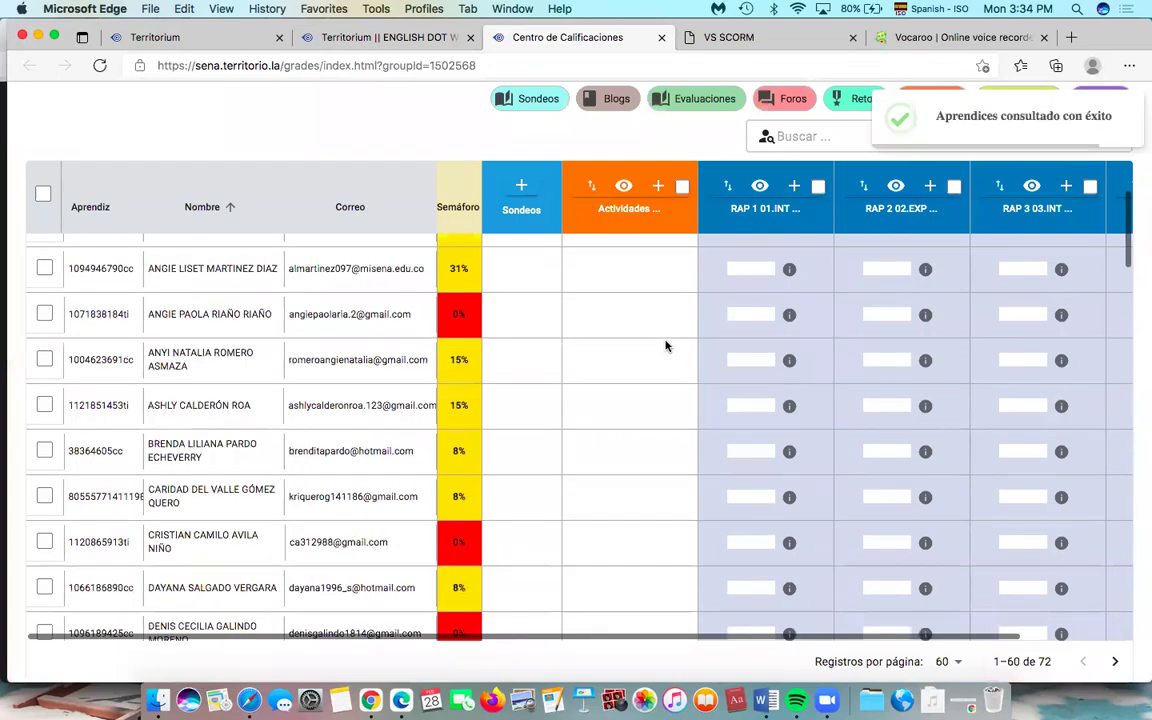
{"action": "scroll", "coordinate": [666, 346], "scroll_direction": "up", "scroll_amount": 5}
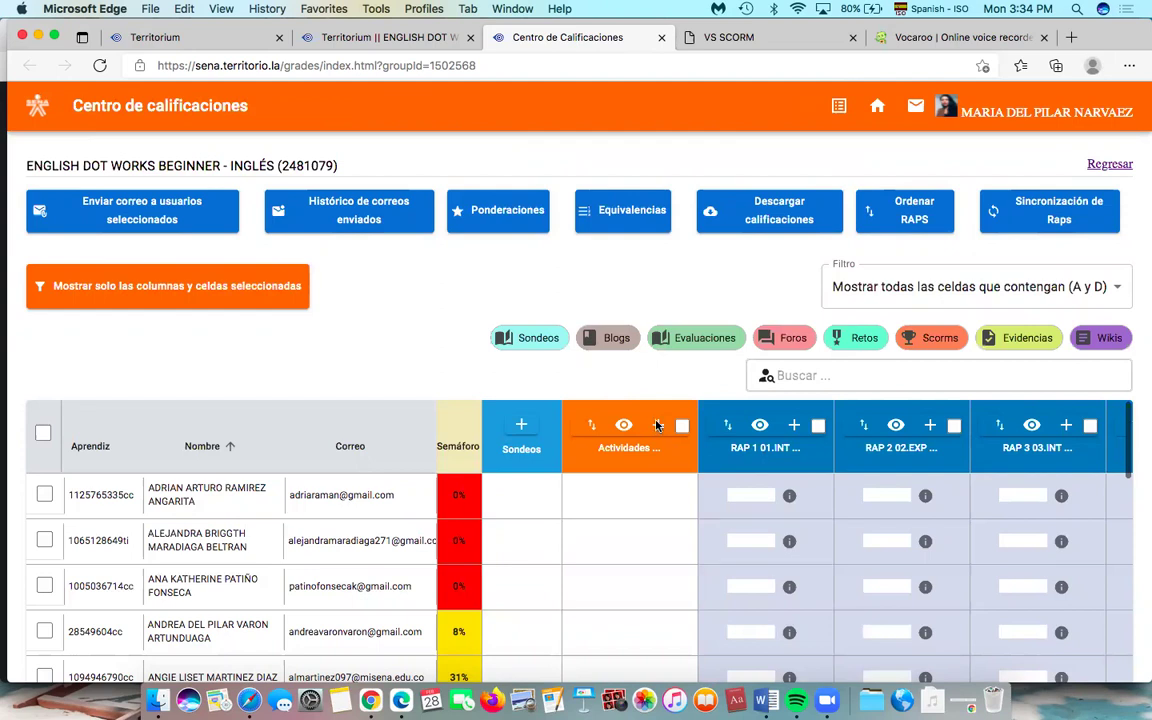
{"action": "left_click", "coordinate": [657, 427]}
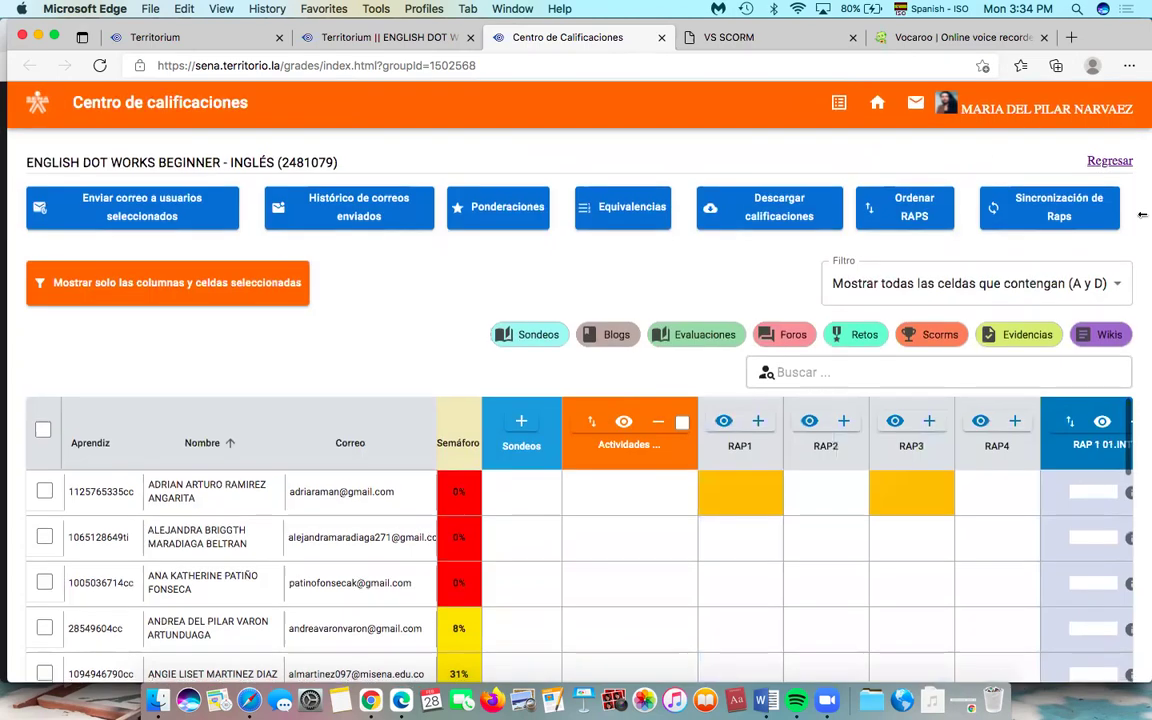
{"action": "scroll", "coordinate": [770, 246], "scroll_direction": "down", "scroll_amount": 5}
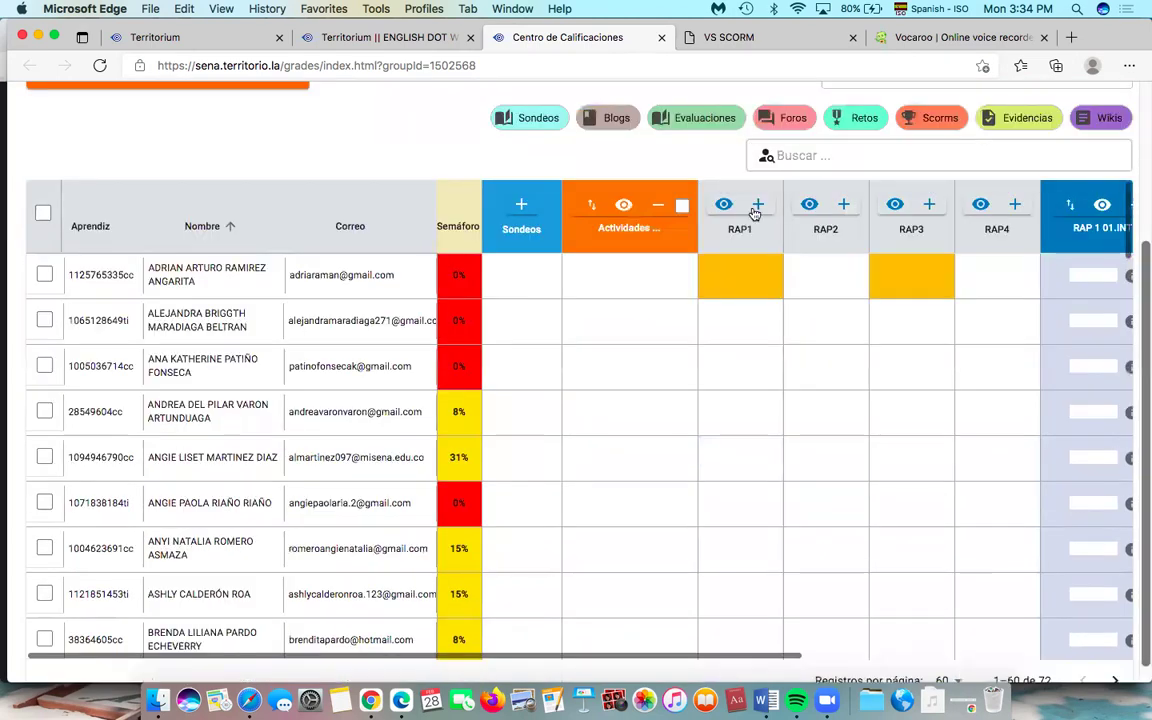
{"action": "left_click_drag", "start_coordinate": [729, 229], "coordinate": [756, 234]}
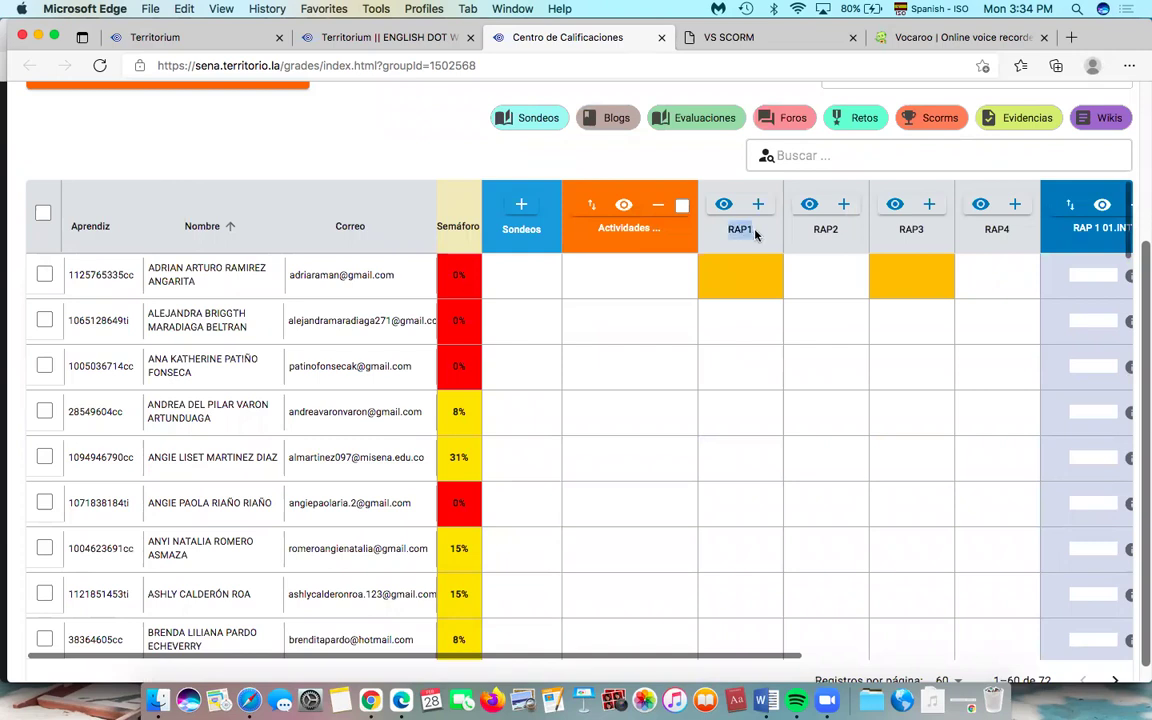
{"action": "mouse_move", "coordinate": [756, 234]}
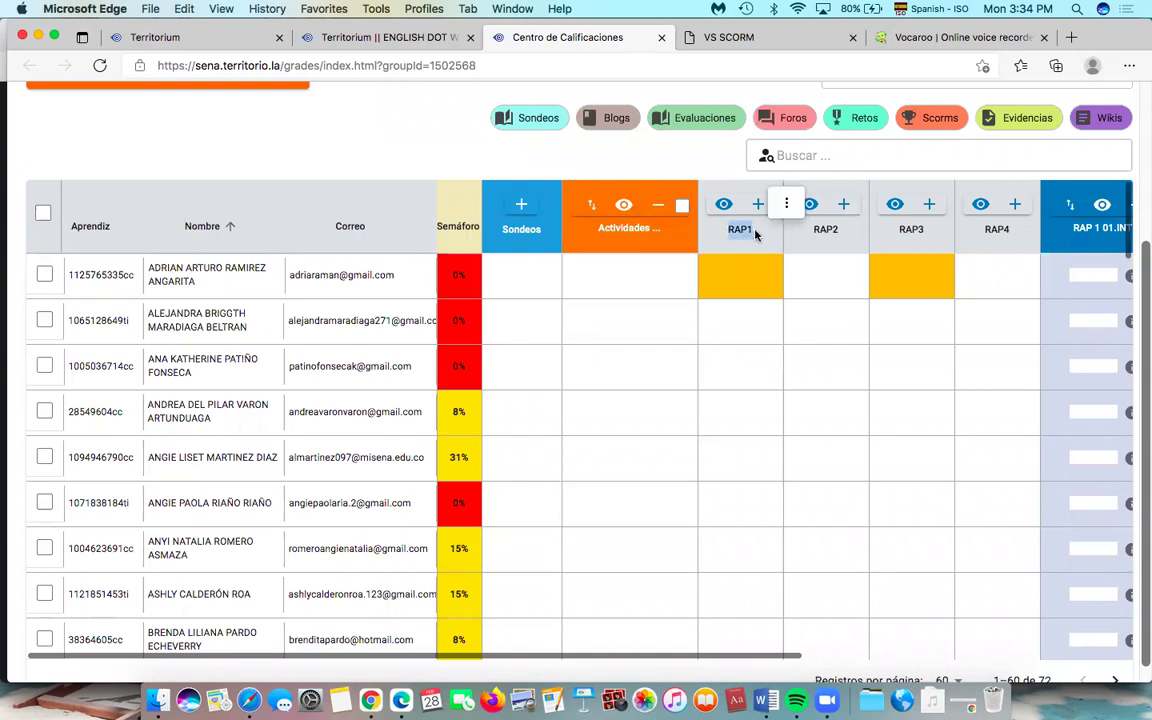
{"action": "left_click", "coordinate": [768, 222]}
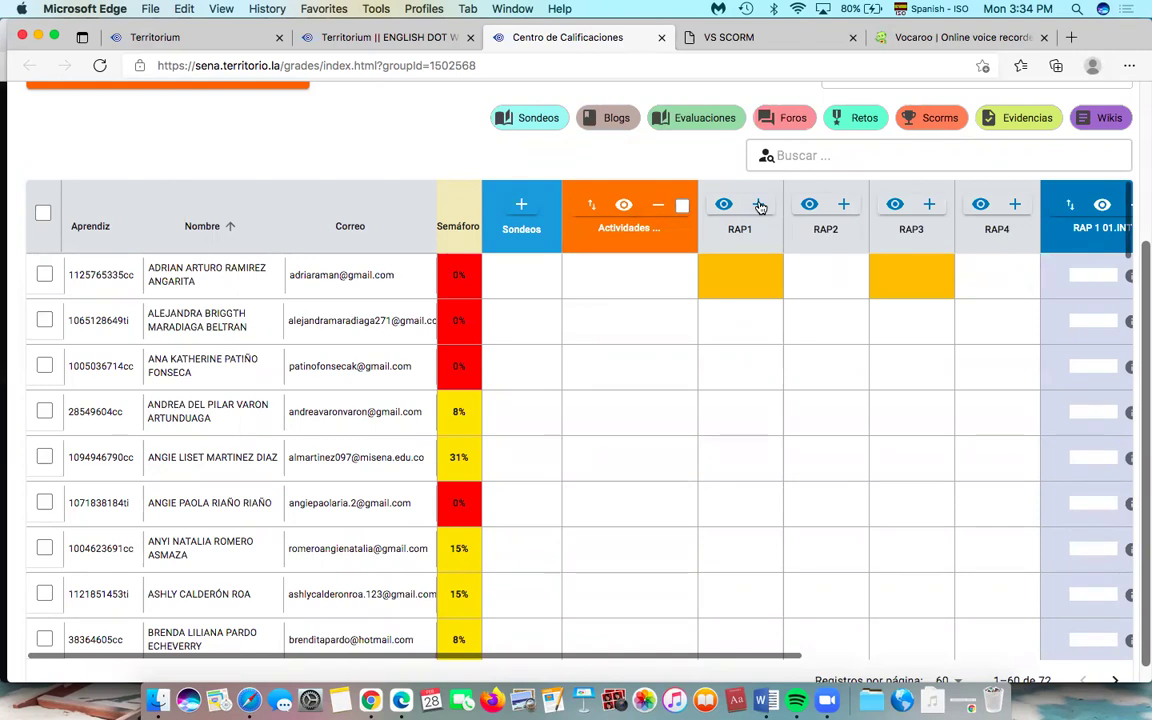
{"action": "left_click", "coordinate": [759, 205]}
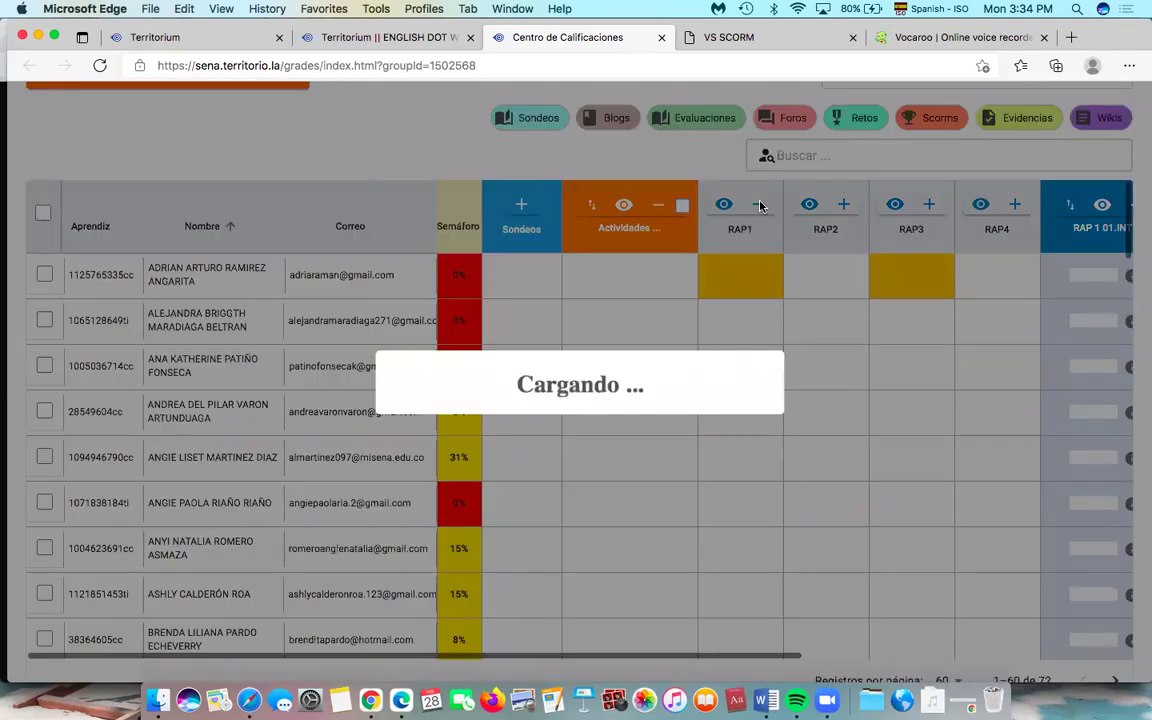
Check the Google Meet call in Chrome and return to the grade centre in Edge.
{"action": "left_click", "coordinate": [370, 700]}
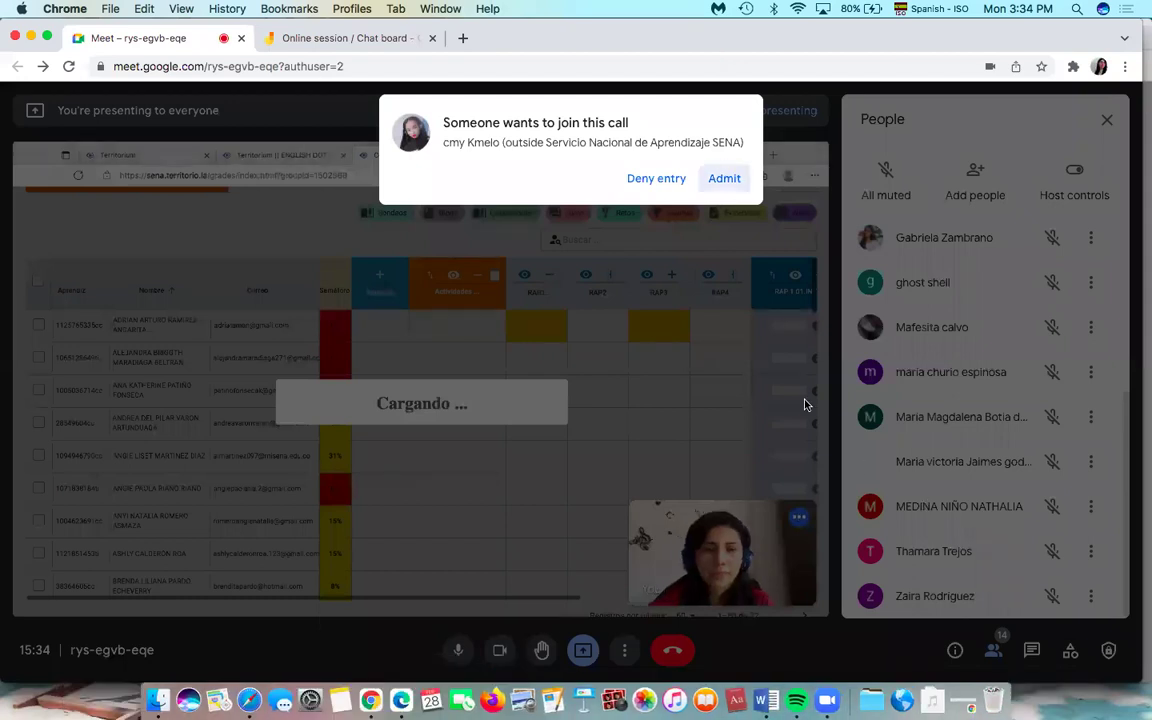
{"action": "key", "text": "super+Tab"}
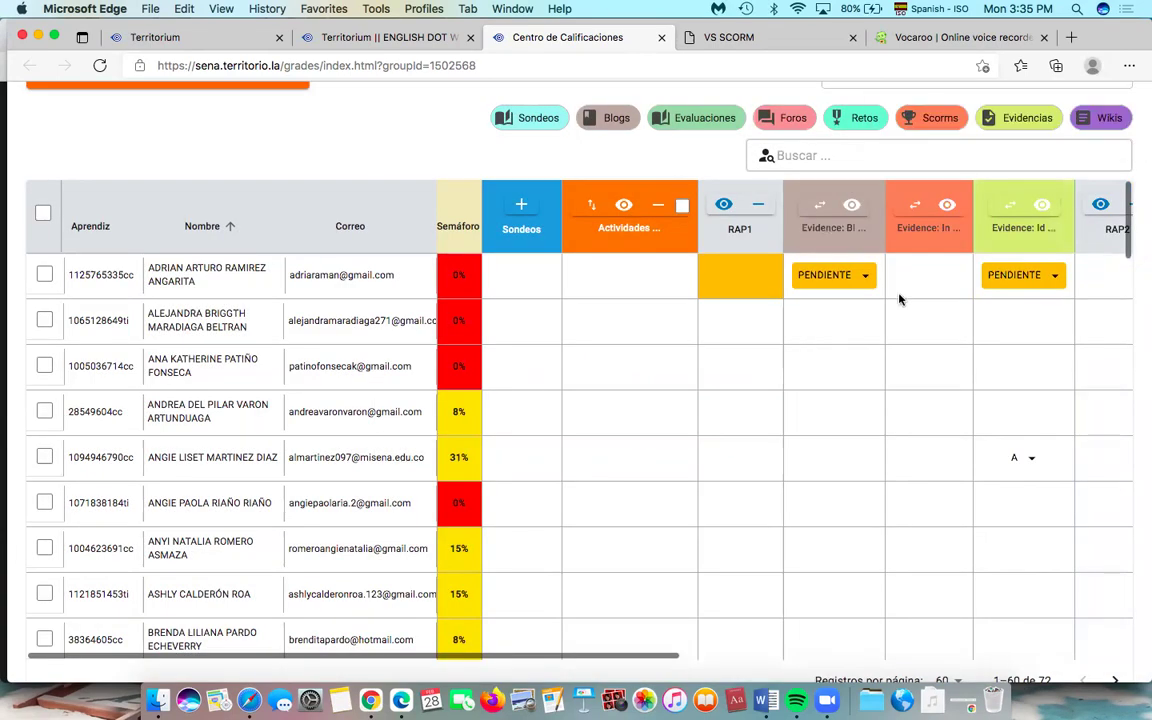
Examine the apprentices' RAP1 grades and the grades of the evidences that belong to it throughout the list.
{"action": "scroll", "coordinate": [890, 320], "scroll_direction": "right", "scroll_amount": 2}
{"action": "scroll", "coordinate": [890, 320], "scroll_direction": "right", "scroll_amount": 2}
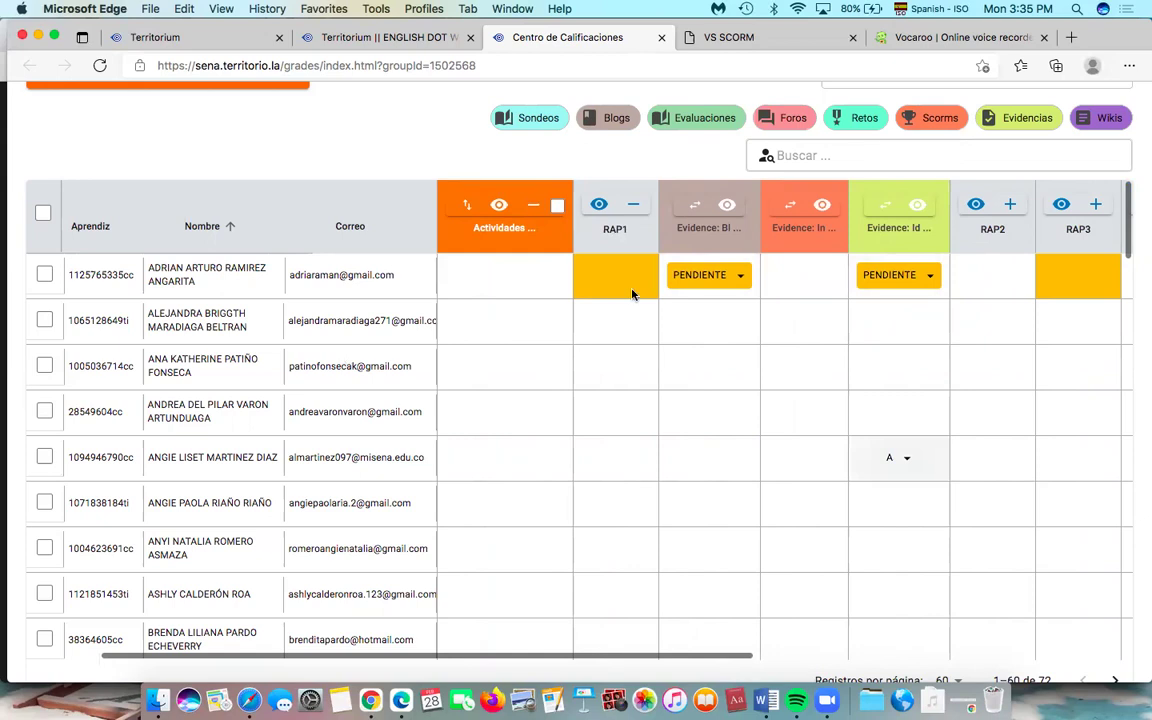
{"action": "left_click", "coordinate": [607, 452]}
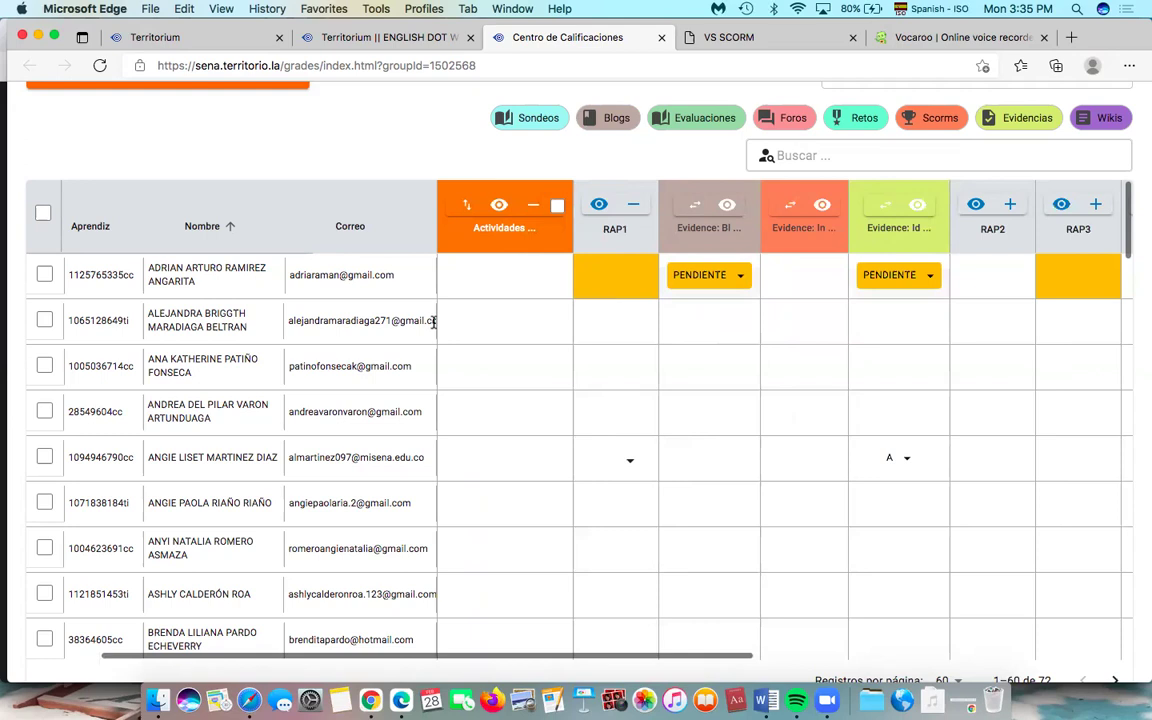
{"action": "scroll", "coordinate": [675, 482], "scroll_direction": "down", "scroll_amount": 10}
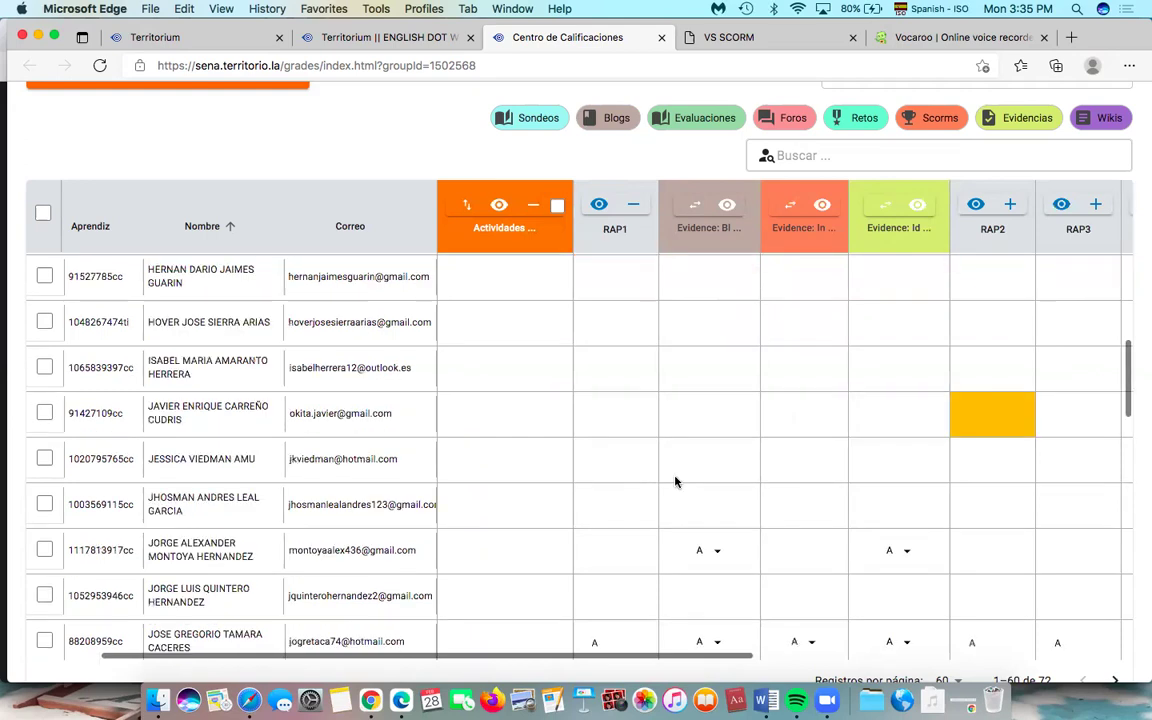
{"action": "scroll", "coordinate": [675, 482], "scroll_direction": "down", "scroll_amount": 5}
{"action": "scroll", "coordinate": [675, 482], "scroll_direction": "down", "scroll_amount": 6}
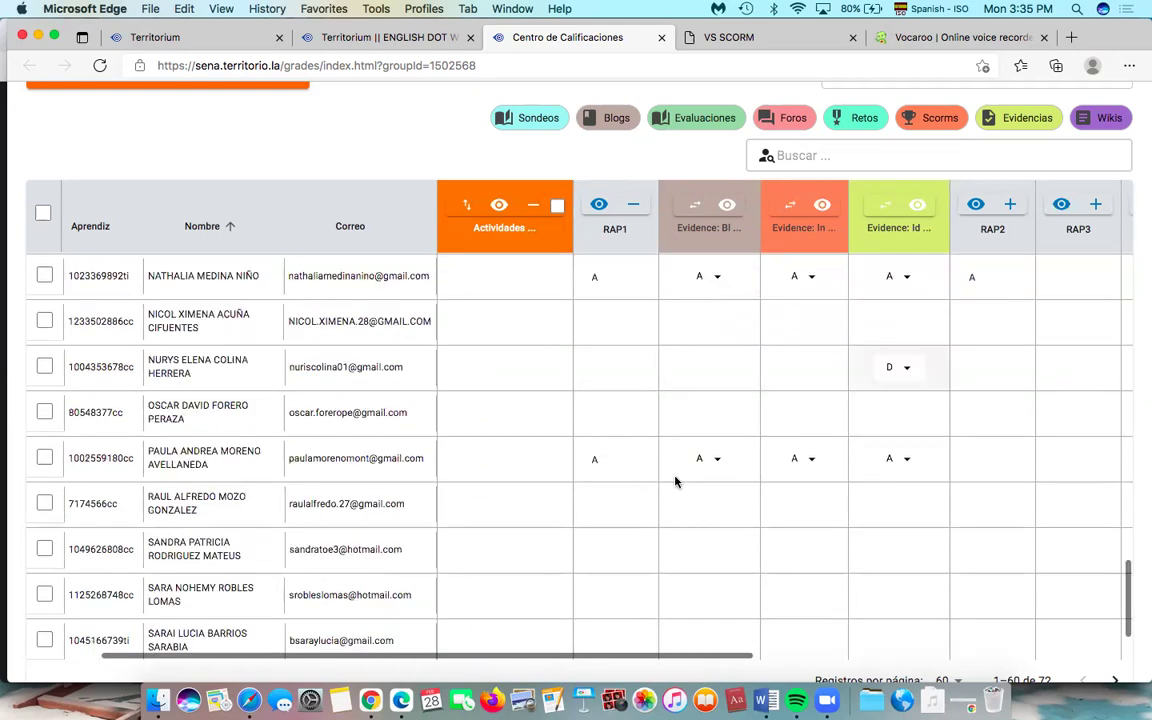
{"action": "scroll", "coordinate": [675, 482], "scroll_direction": "up", "scroll_amount": 3}
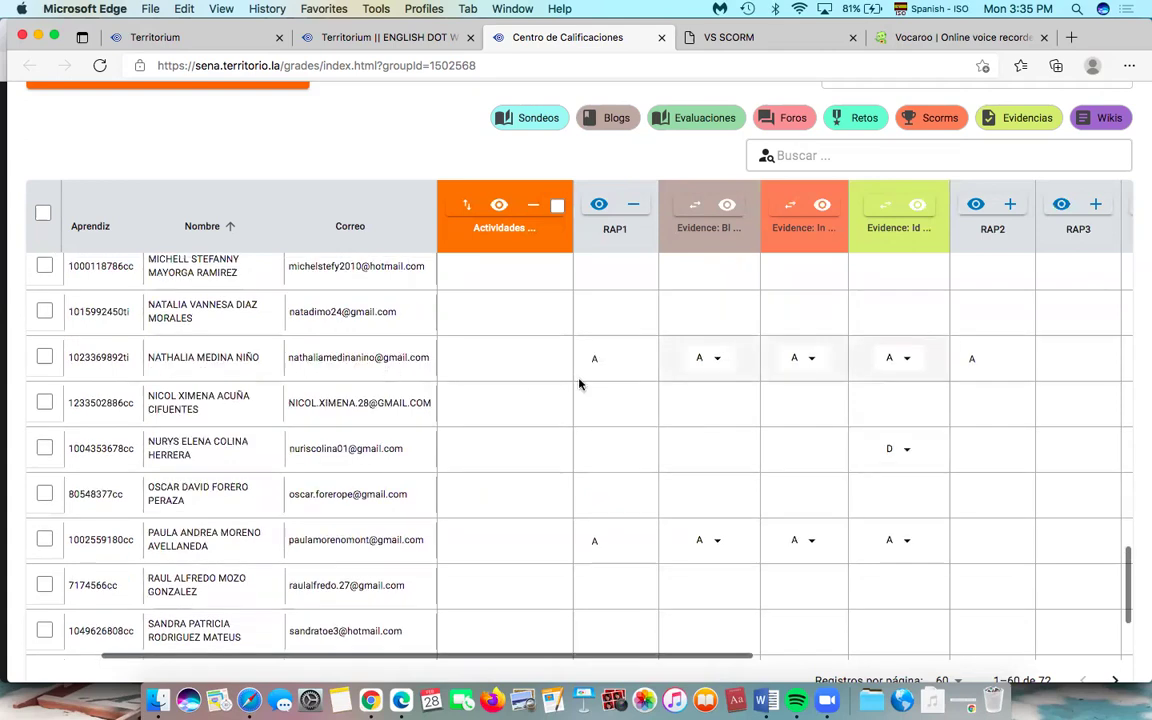
{"action": "scroll", "coordinate": [720, 403], "scroll_direction": "up", "scroll_amount": 2}
{"action": "scroll", "coordinate": [640, 445], "scroll_direction": "up", "scroll_amount": 2}
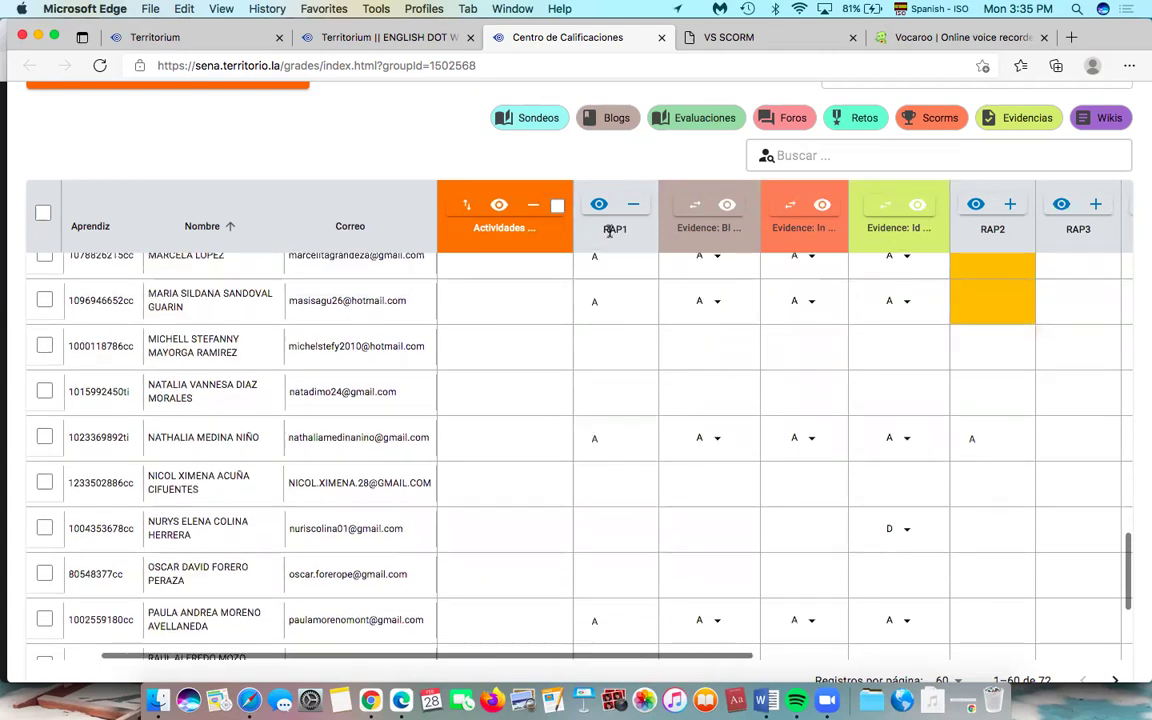
{"action": "left_click_drag", "start_coordinate": [604, 229], "coordinate": [629, 234]}
{"action": "mouse_move", "coordinate": [629, 234]}
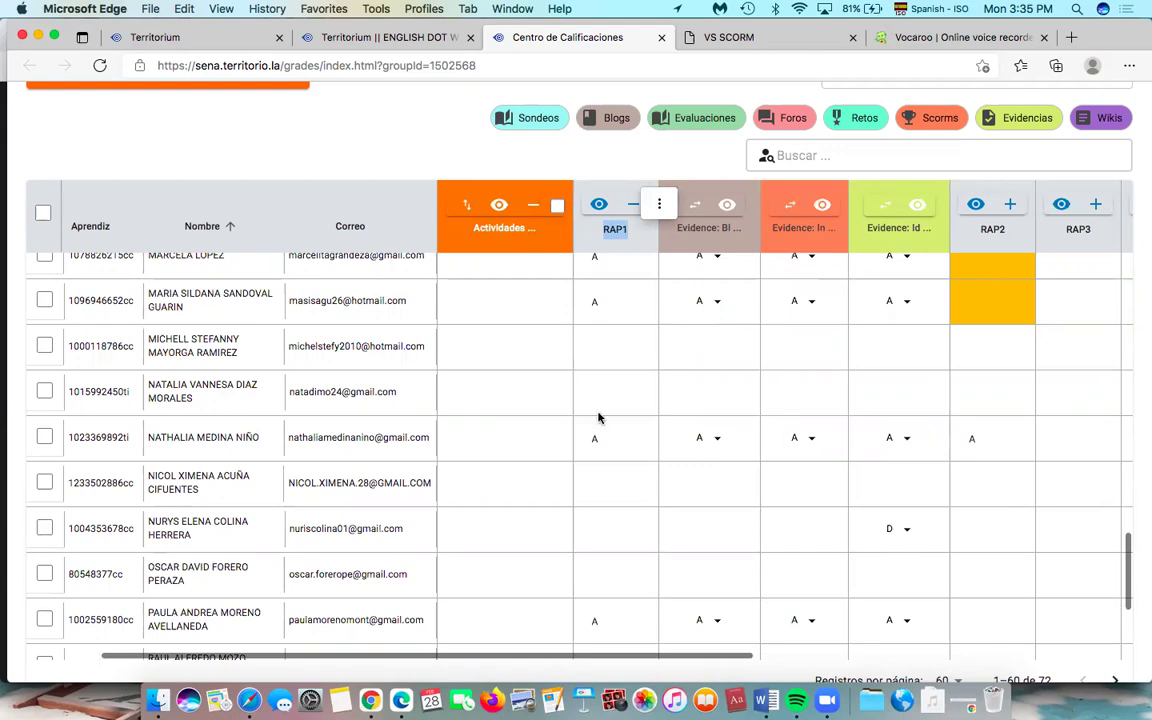
Examine one apprentice's RAP1 grade, the grades of its evidences and the RAP2 grade in the same row.
{"action": "left_click", "coordinate": [595, 441]}
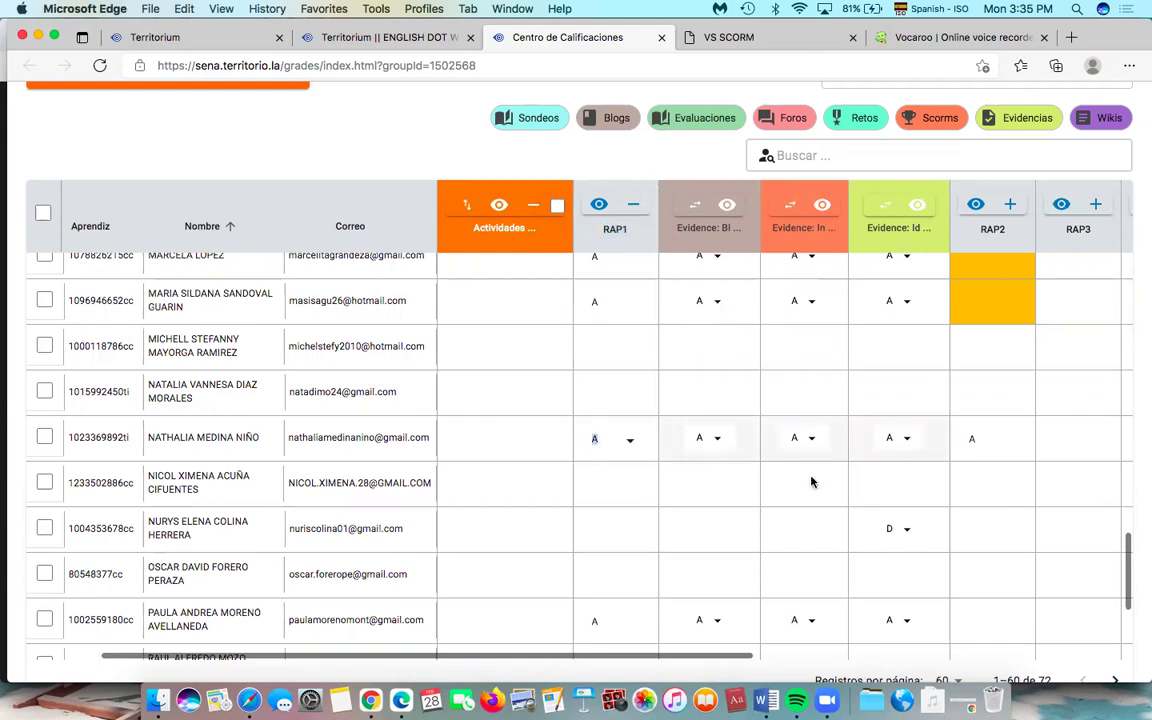
{"action": "scroll", "coordinate": [761, 473], "scroll_direction": "right", "scroll_amount": 1}
{"action": "scroll", "coordinate": [700, 462], "scroll_direction": "right", "scroll_amount": 4}
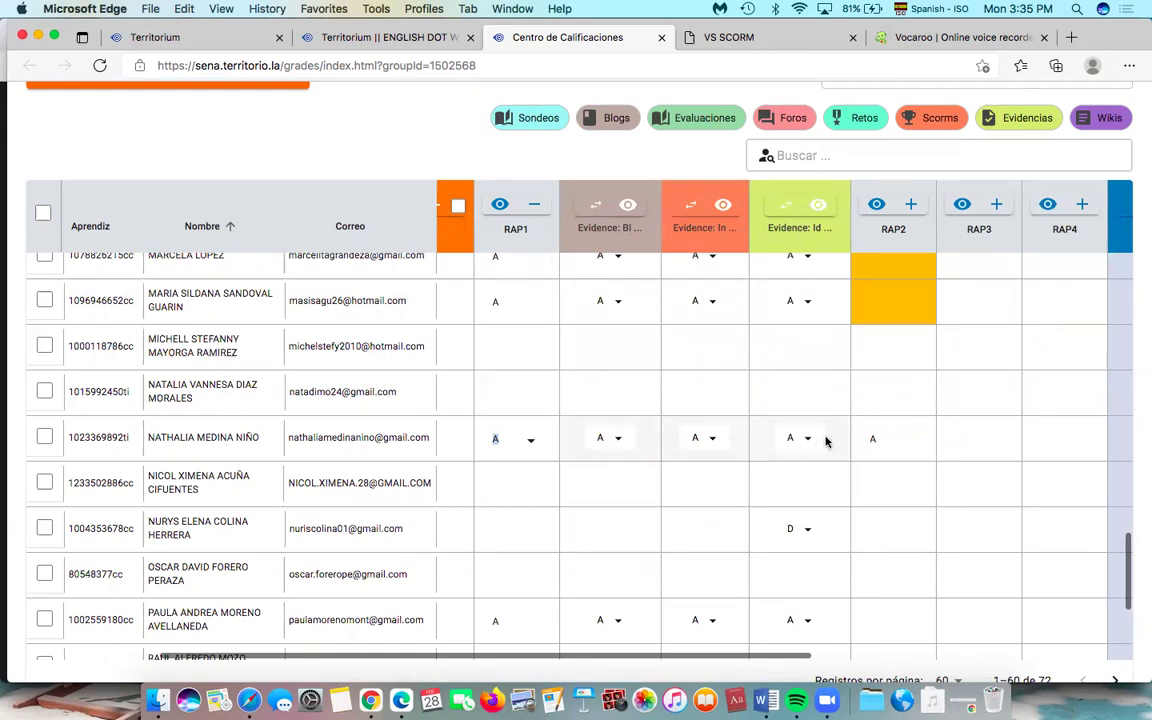
{"action": "scroll", "coordinate": [823, 437], "scroll_direction": "right", "scroll_amount": 3}
{"action": "scroll", "coordinate": [823, 437], "scroll_direction": "right", "scroll_amount": 5}
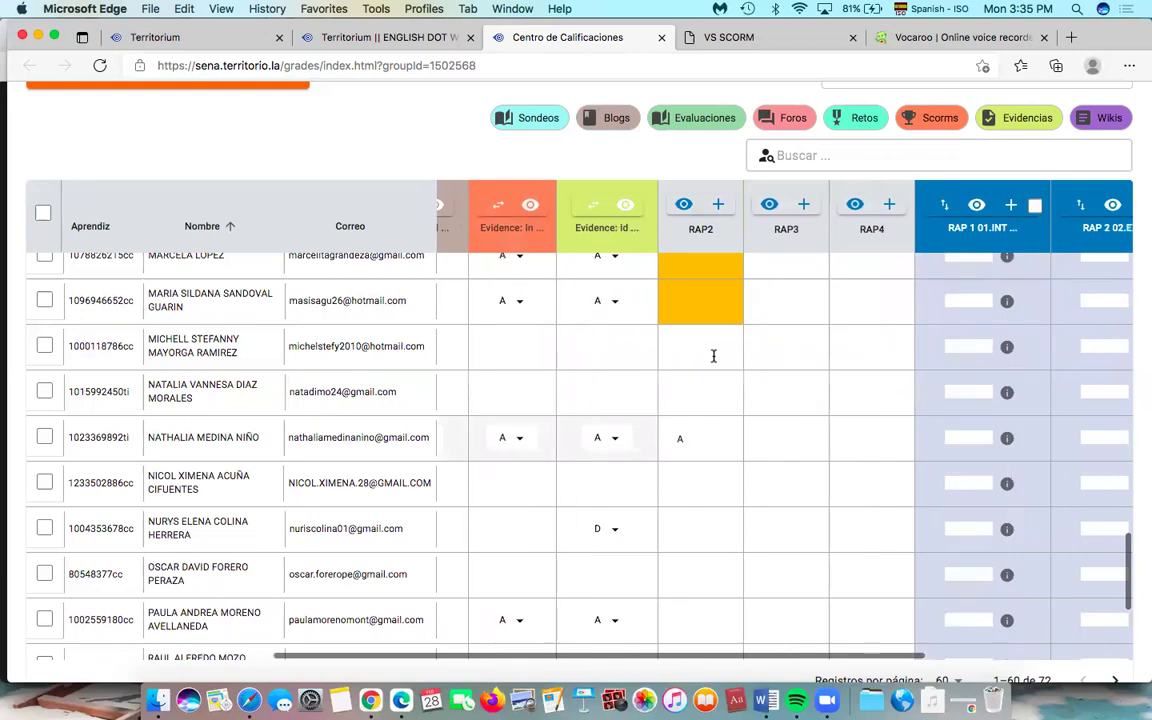
{"action": "left_click", "coordinate": [678, 439]}
{"action": "scroll", "coordinate": [652, 446], "scroll_direction": "left", "scroll_amount": 5}
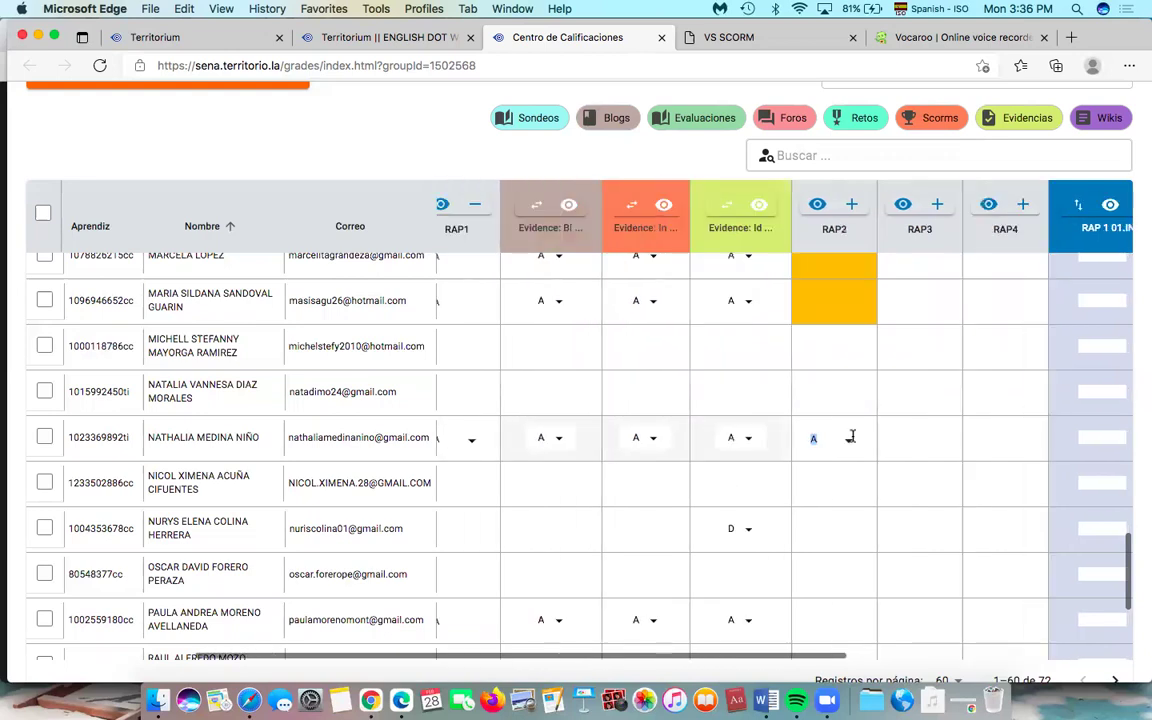
Expand the RAP2 group and examine the same apprentice's RAP2 grade alongside its individual evidence grades.
{"action": "left_click", "coordinate": [852, 205]}
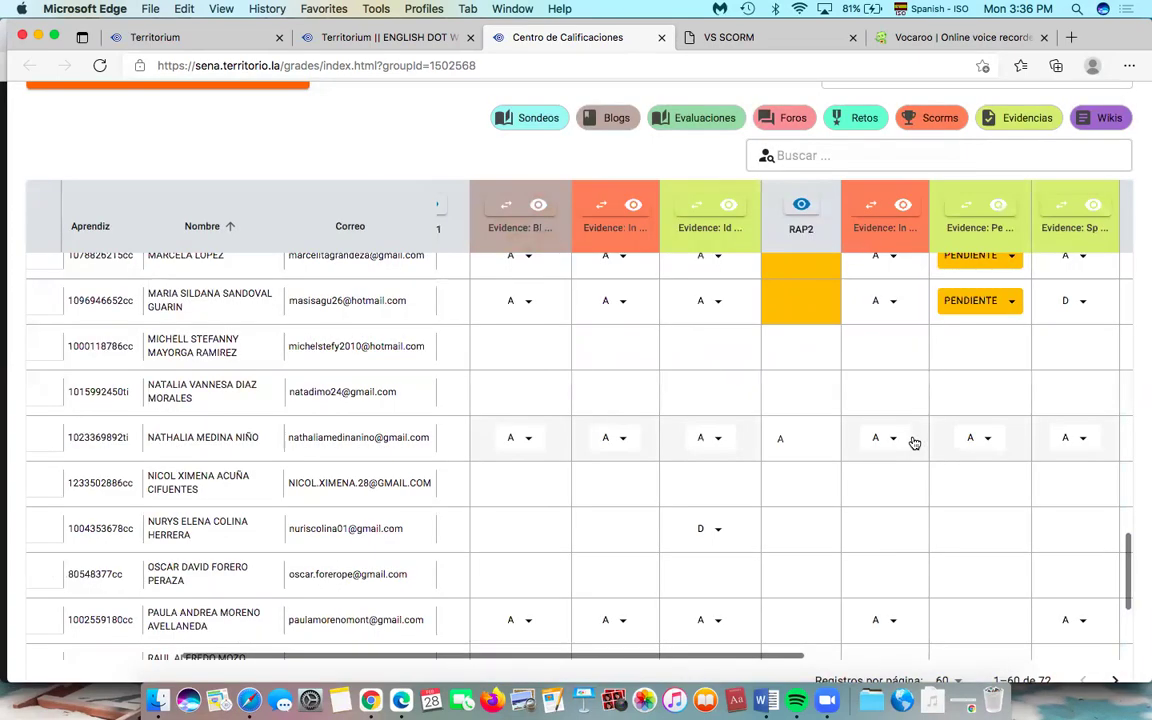
{"action": "scroll", "coordinate": [915, 442], "scroll_direction": "right", "scroll_amount": 5}
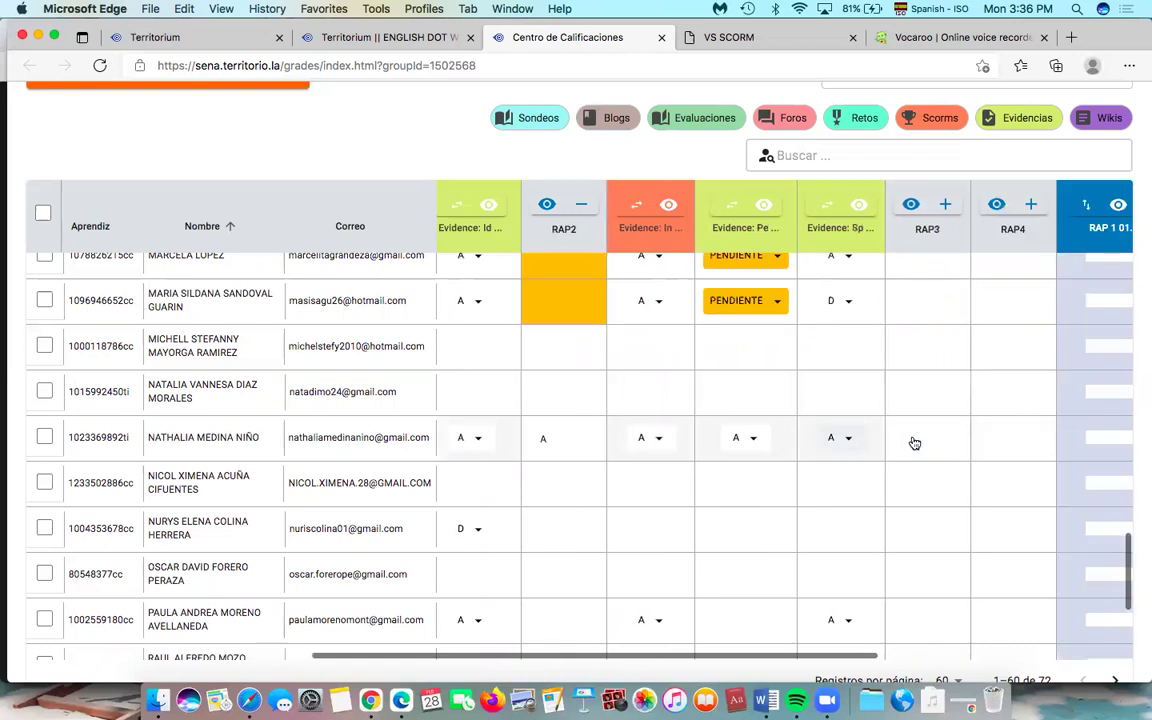
{"action": "left_click", "coordinate": [528, 441]}
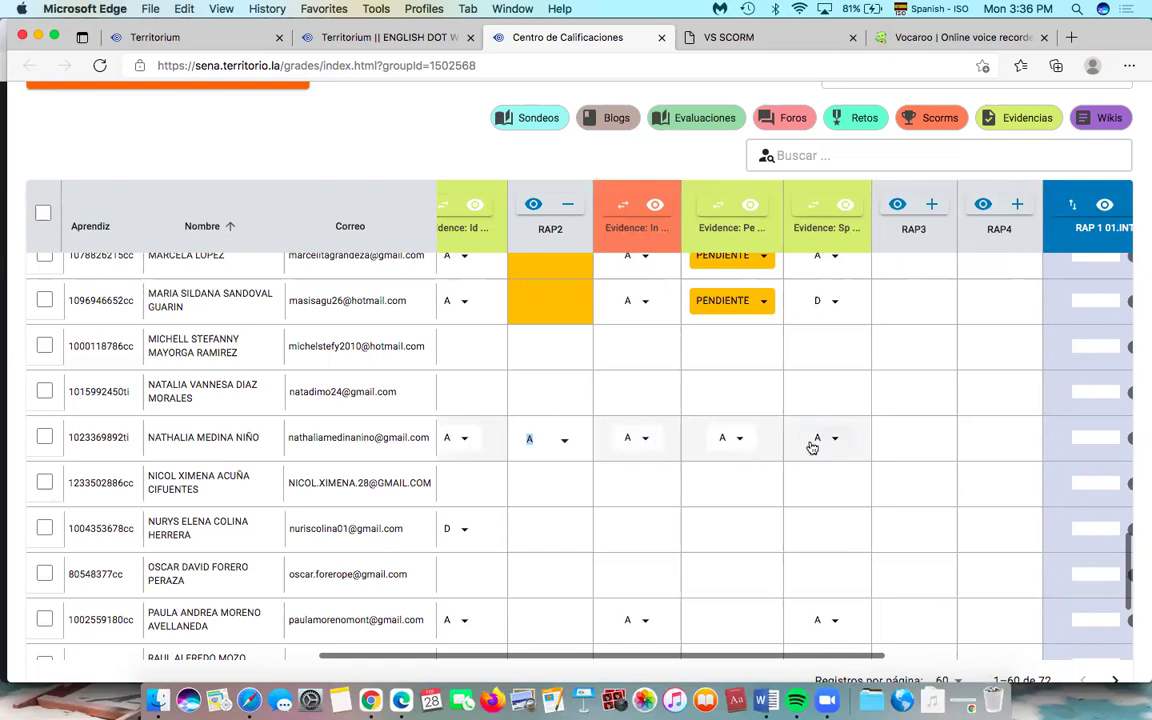
Examine the RAP2 rows with PENDIENTE evidence and view the options of one apprentice's pending evidence.
{"action": "scroll", "coordinate": [811, 447], "scroll_direction": "up", "scroll_amount": 1}
{"action": "scroll", "coordinate": [590, 358], "scroll_direction": "up", "scroll_amount": 1}
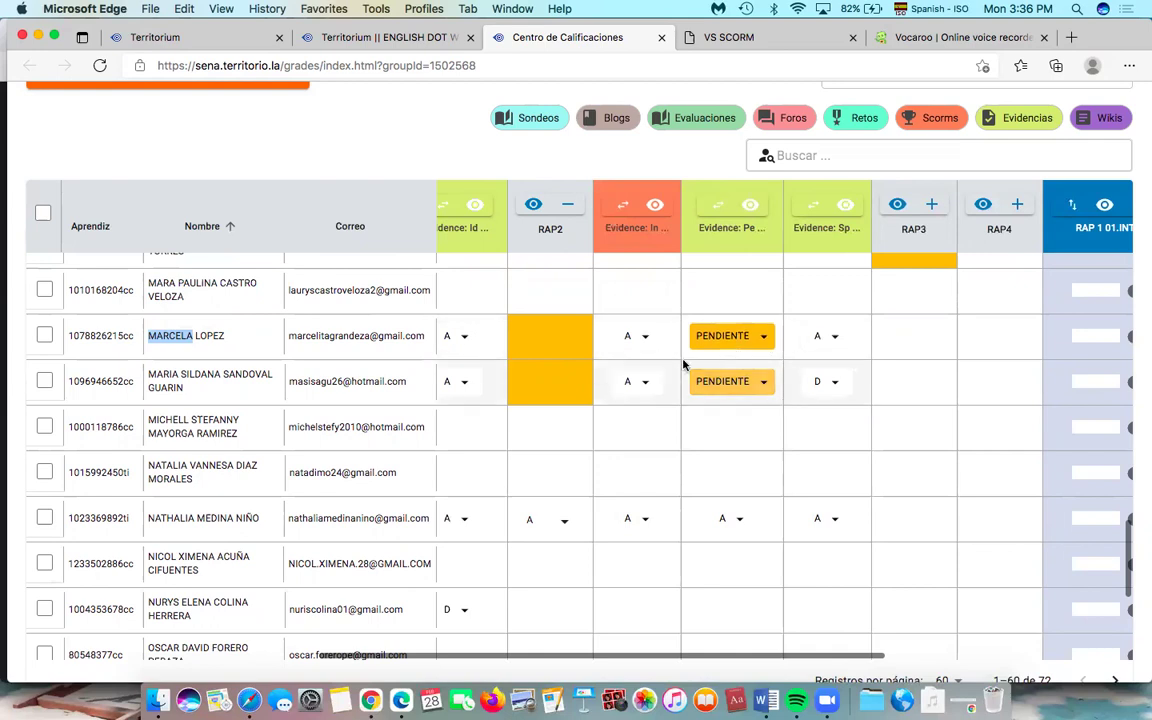
{"action": "double_click", "coordinate": [162, 374]}
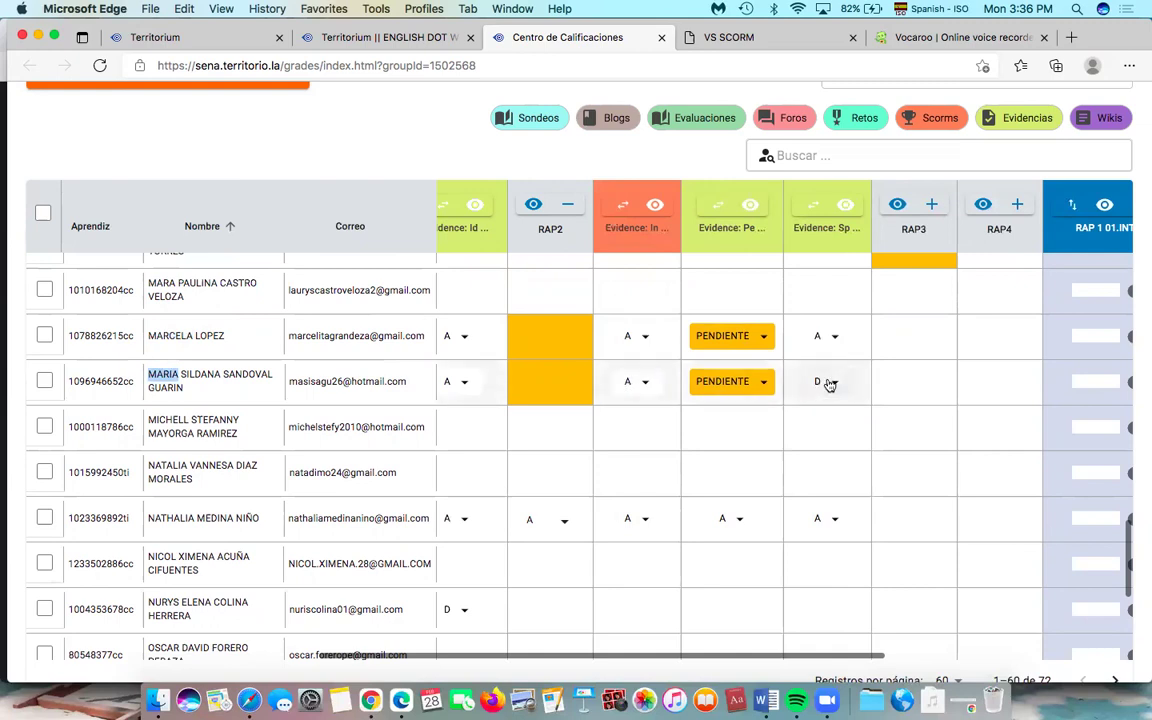
{"action": "left_click", "coordinate": [760, 384]}
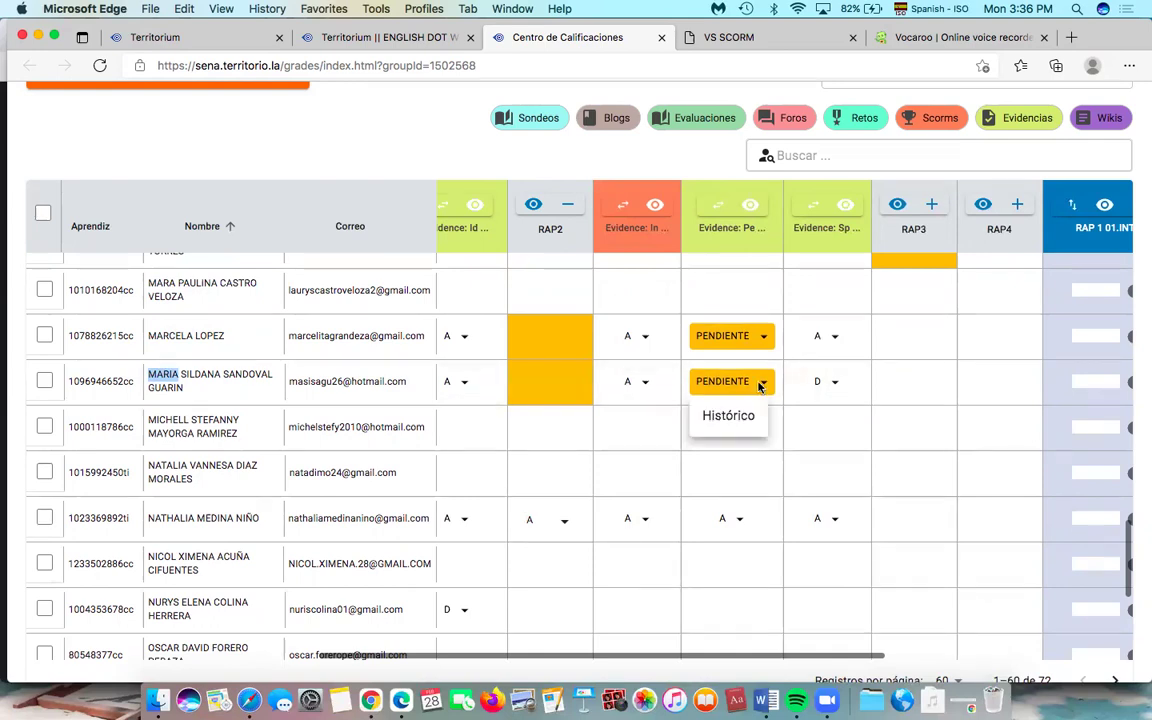
{"action": "left_click", "coordinate": [702, 382]}
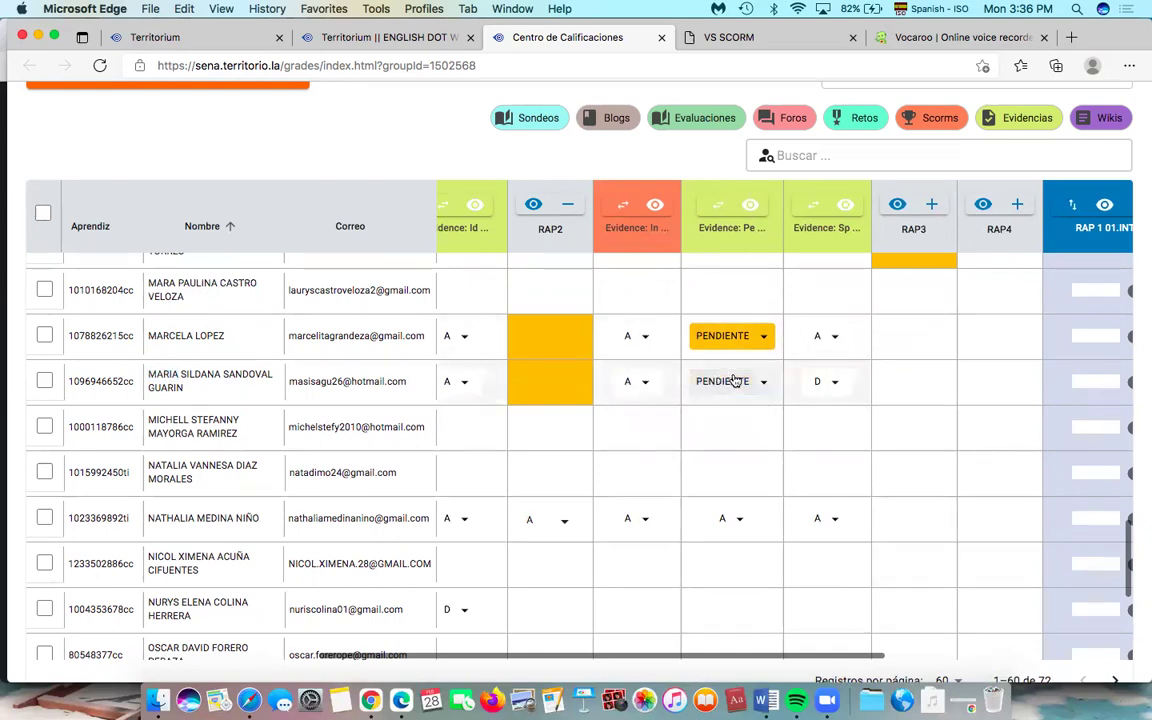
{"action": "left_click", "coordinate": [700, 383]}
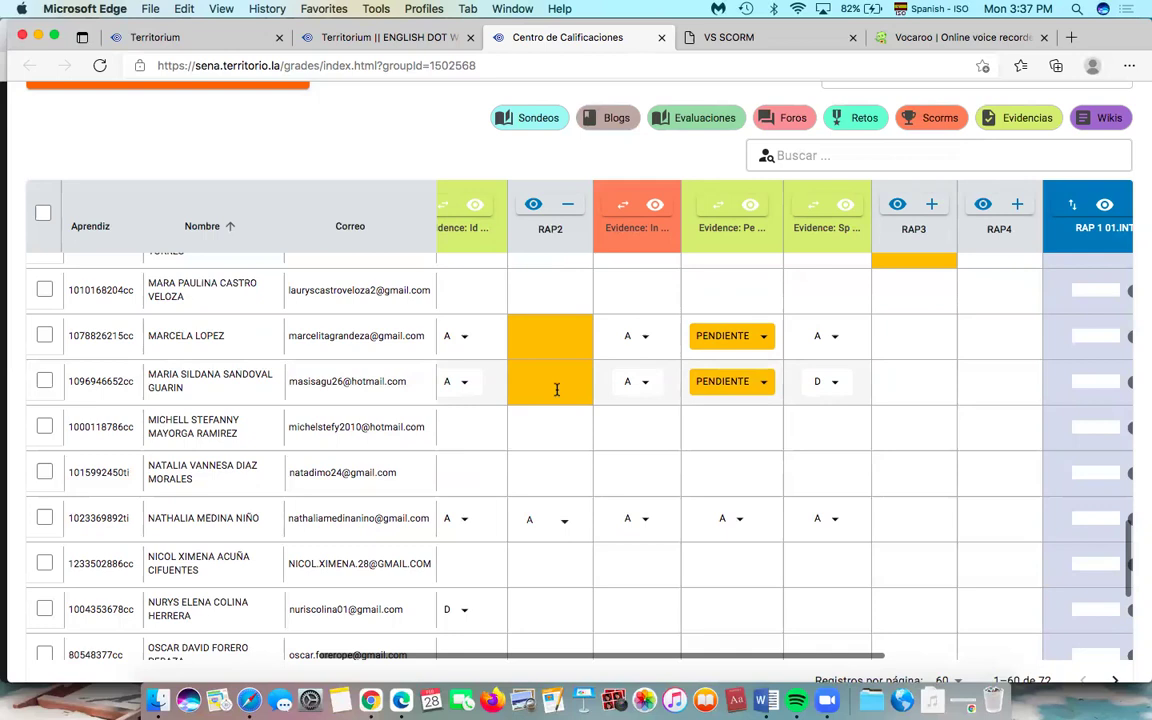
Check the Google Meet call in Chrome and return to the grade centre in Edge.
{"action": "key", "text": "super+Tab"}
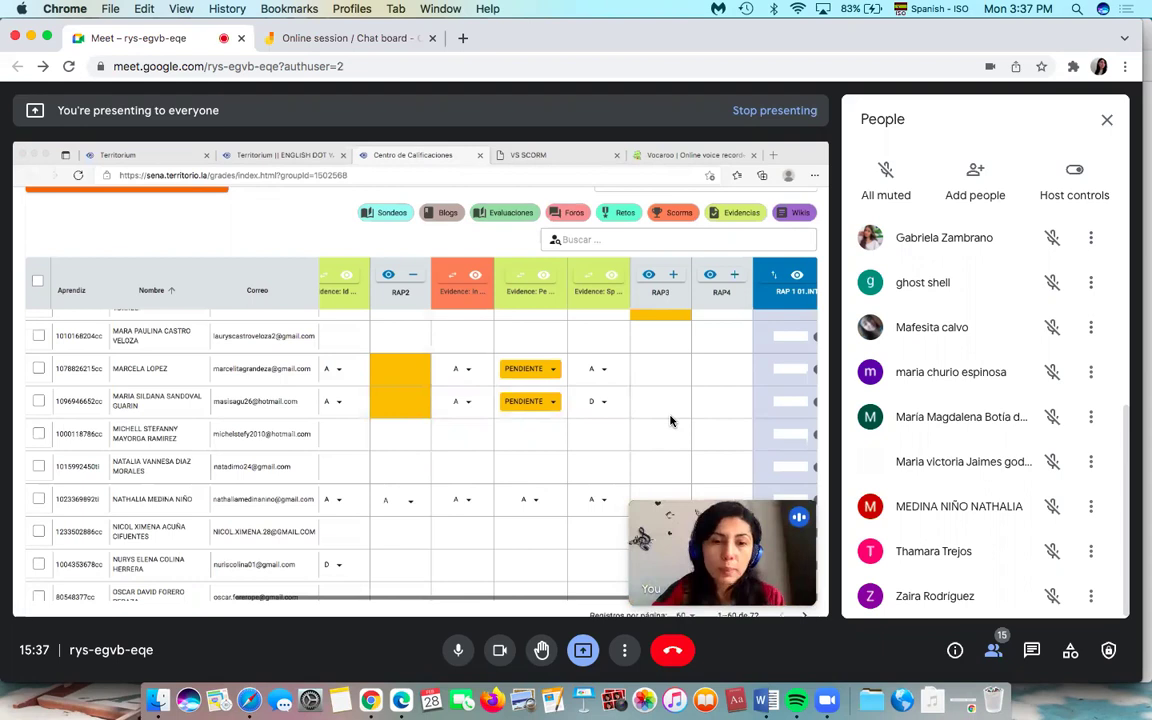
{"action": "key", "text": "super+Tab"}
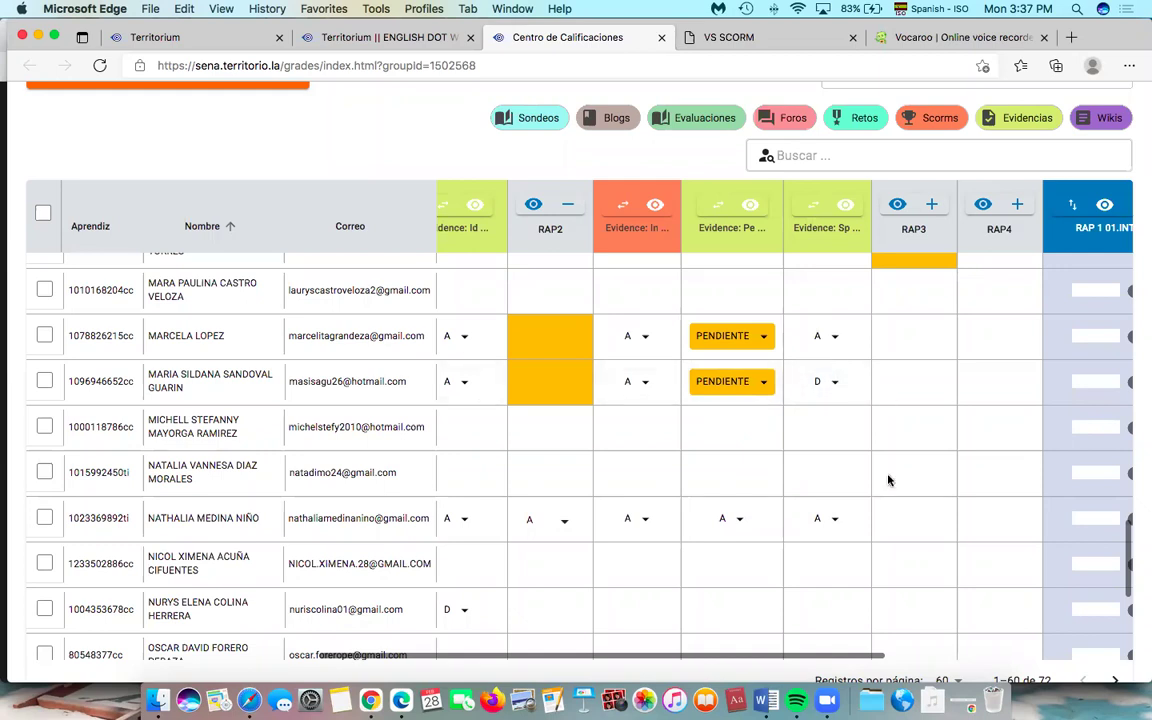
Expand the RAP3 group and examine the apprentices' grades for the Family members forum and the other evidences.
{"action": "scroll", "coordinate": [748, 205], "scroll_direction": "right", "scroll_amount": 3}
{"action": "scroll", "coordinate": [751, 207], "scroll_direction": "right", "scroll_amount": 2}
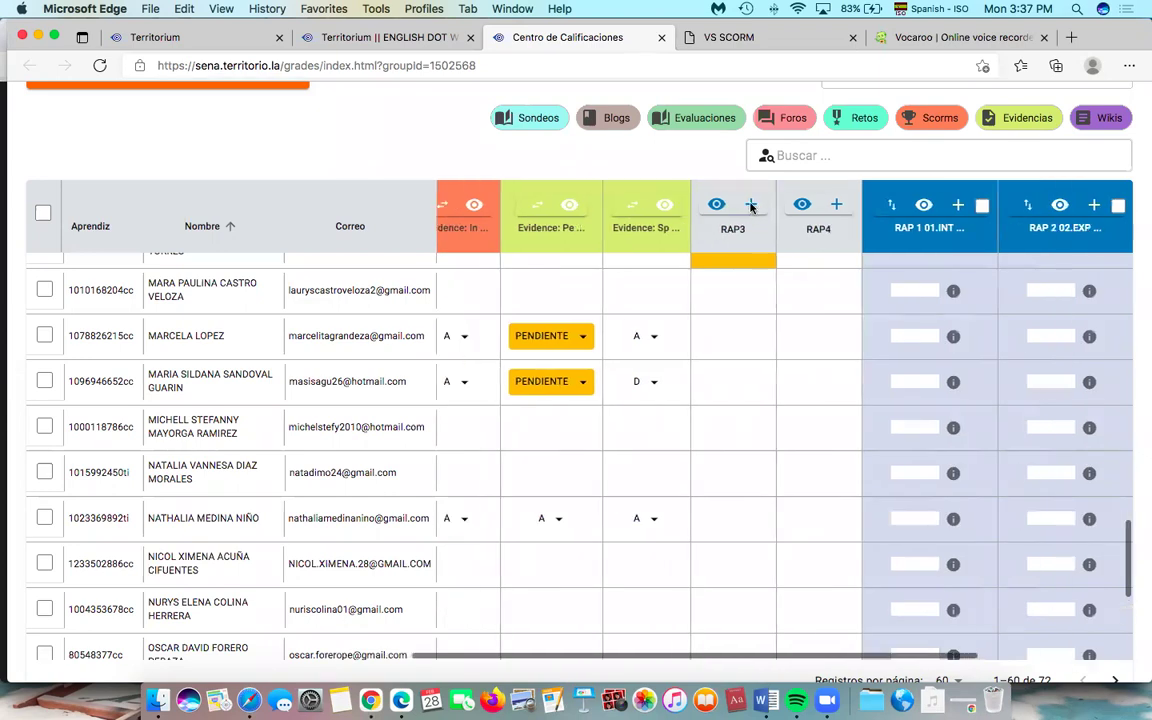
{"action": "left_click", "coordinate": [751, 205]}
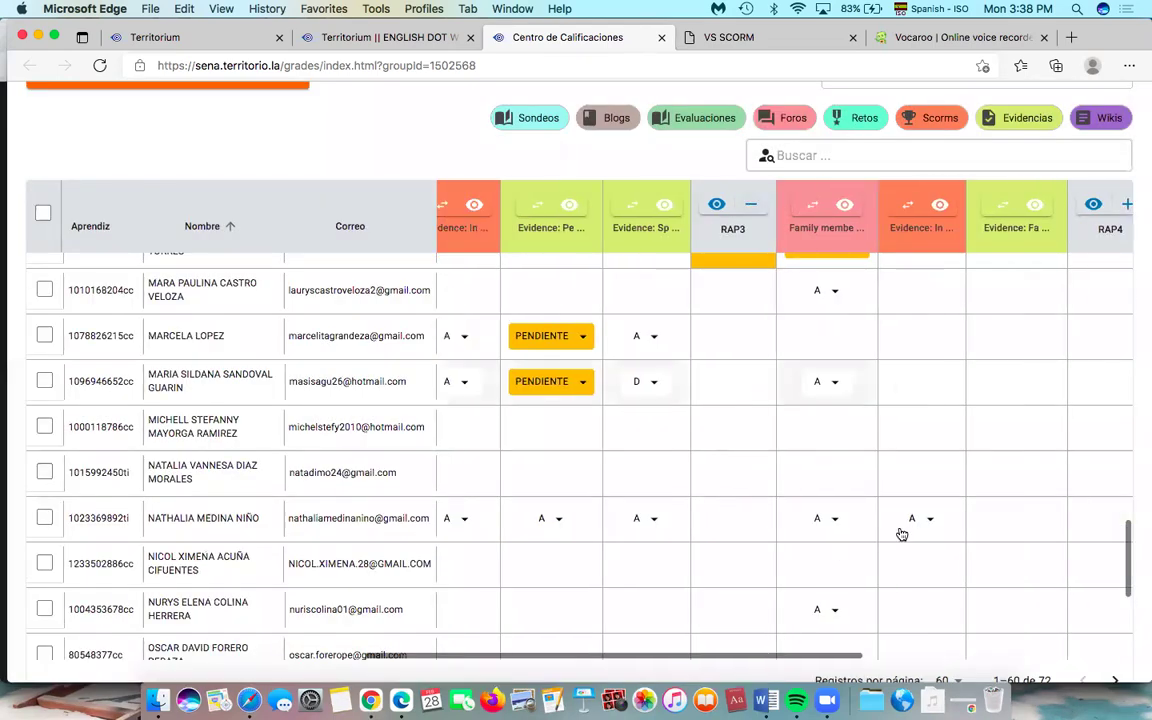
{"action": "scroll", "coordinate": [786, 544], "scroll_direction": "right", "scroll_amount": 2}
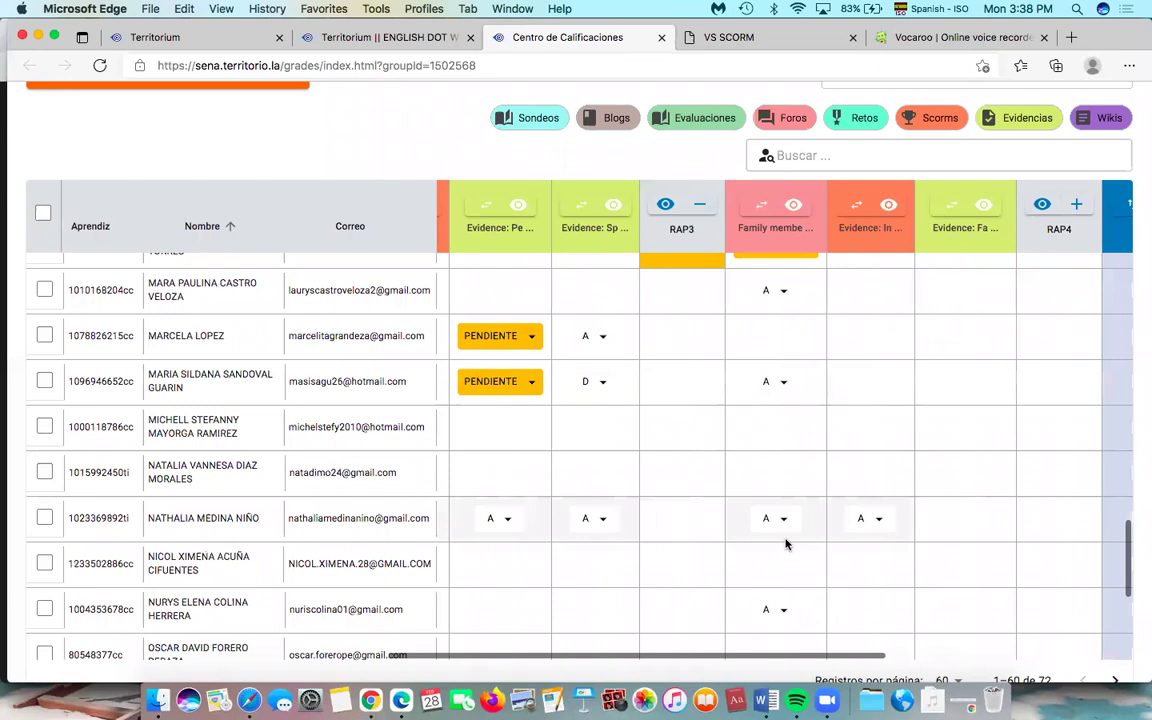
{"action": "scroll", "coordinate": [780, 538], "scroll_direction": "right", "scroll_amount": 4}
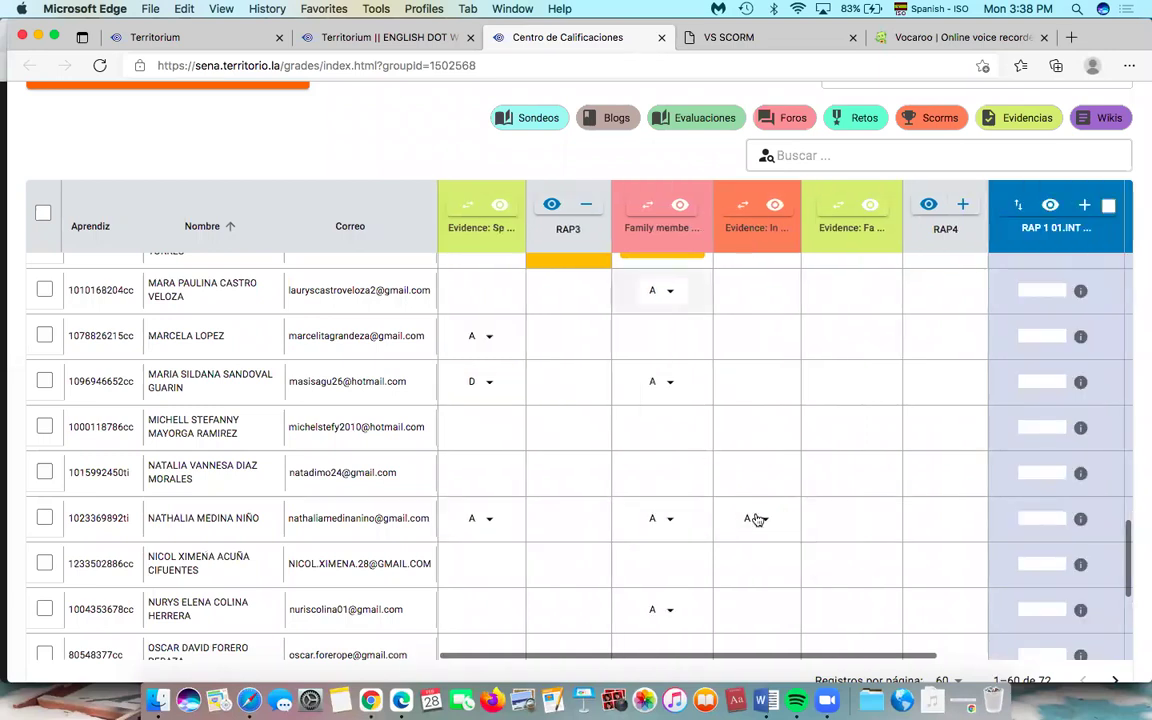
{"action": "triple_click", "coordinate": [694, 237]}
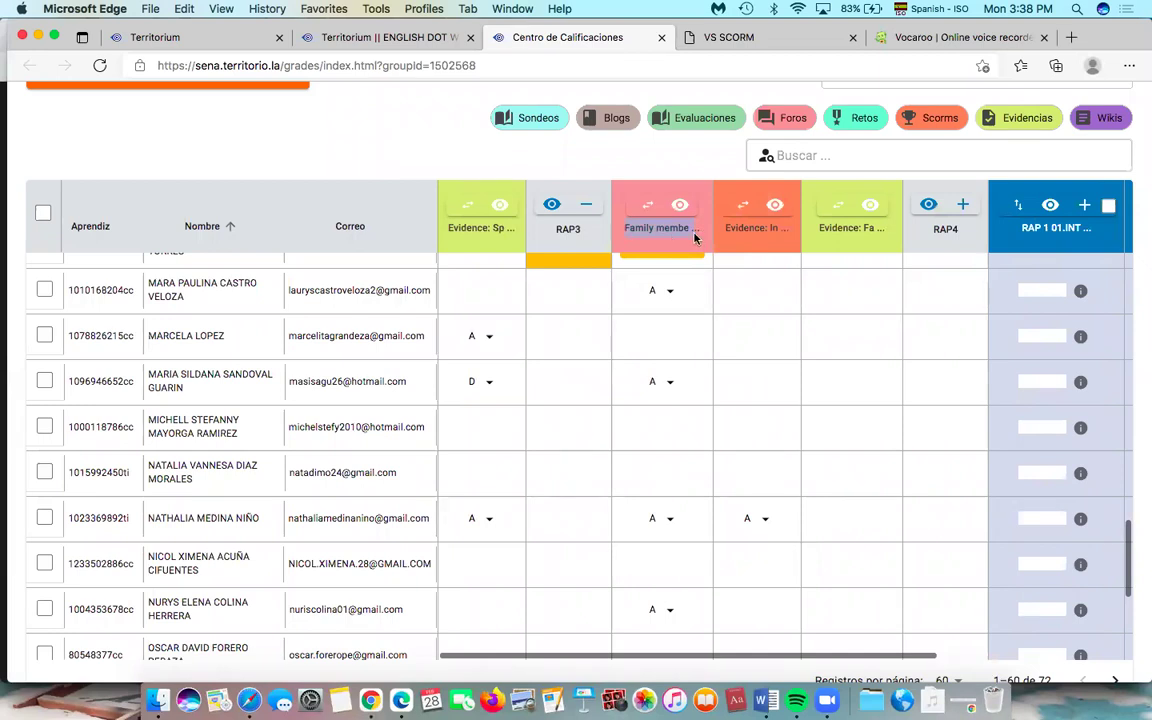
{"action": "left_click", "coordinate": [855, 519]}
Look at the Google Meet call in Chrome again and switch back to Edge.
{"action": "left_click", "coordinate": [382, 688]}
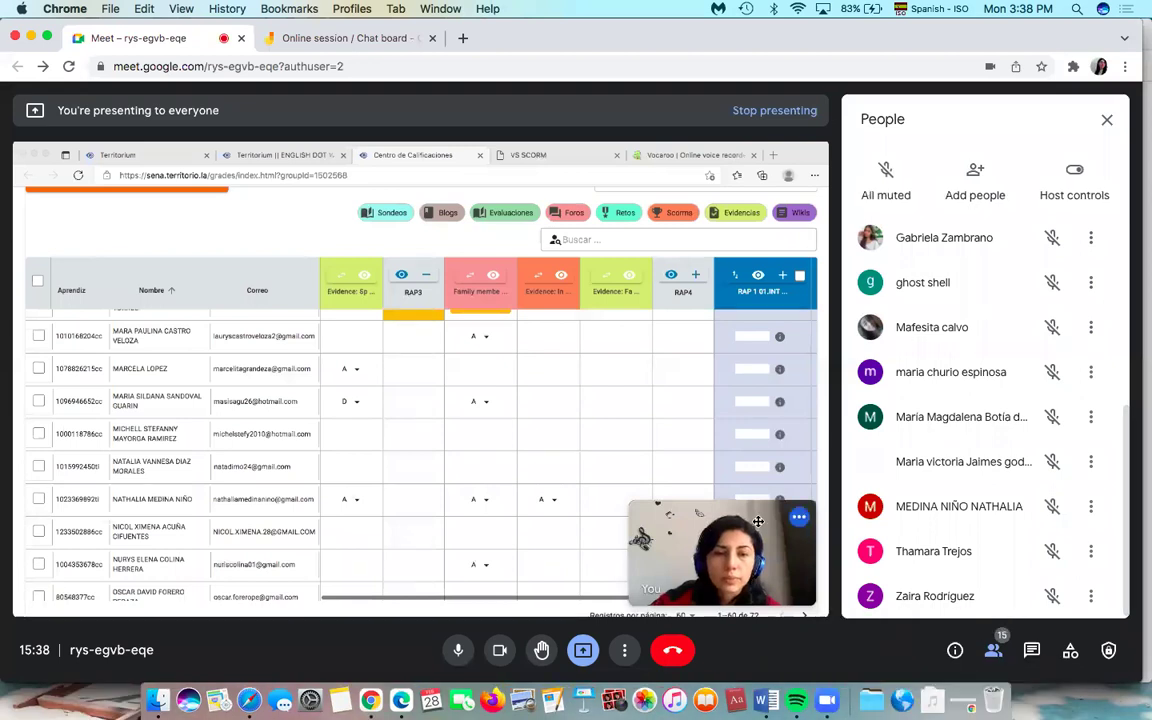
{"action": "mouse_move", "coordinate": [758, 521]}
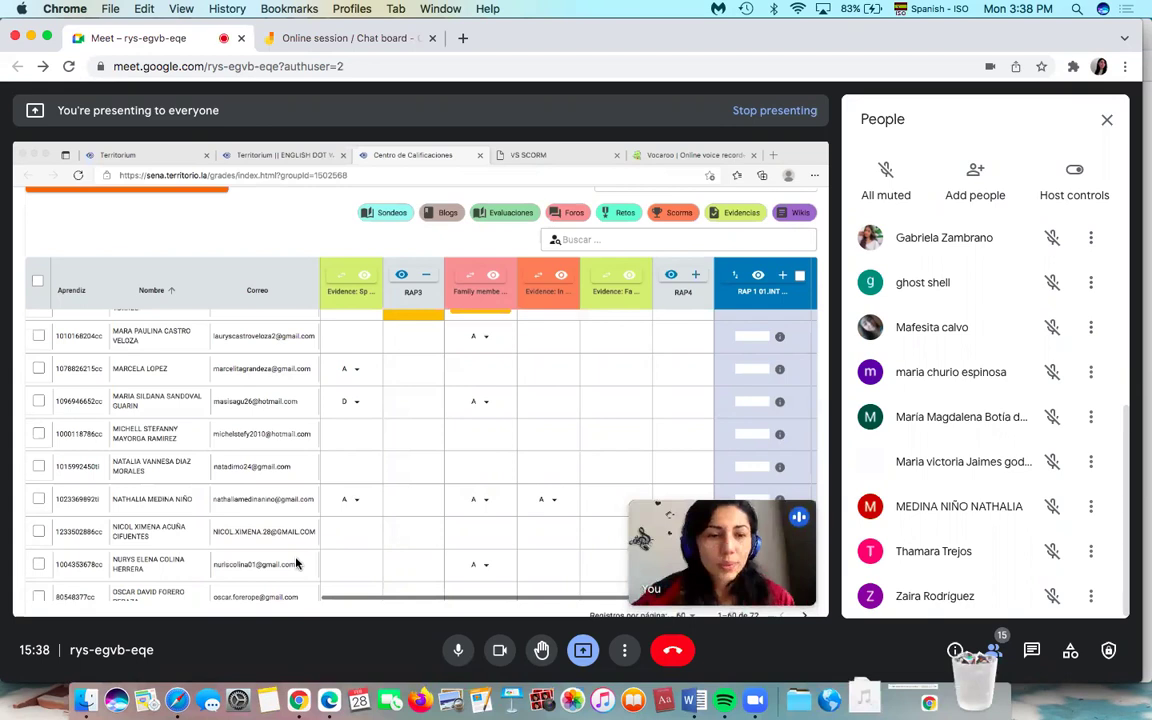
{"action": "left_click", "coordinate": [404, 684]}
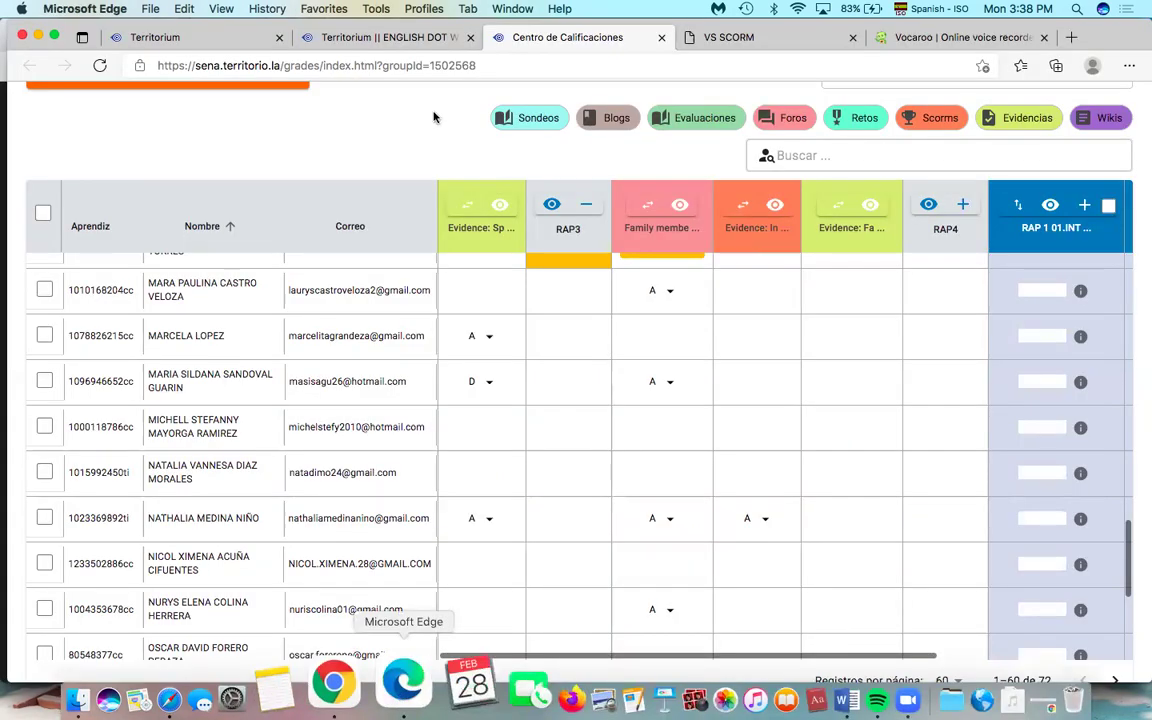
Open the Foros tool on the English Dot Works Beginner course page.
{"action": "left_click", "coordinate": [405, 36]}
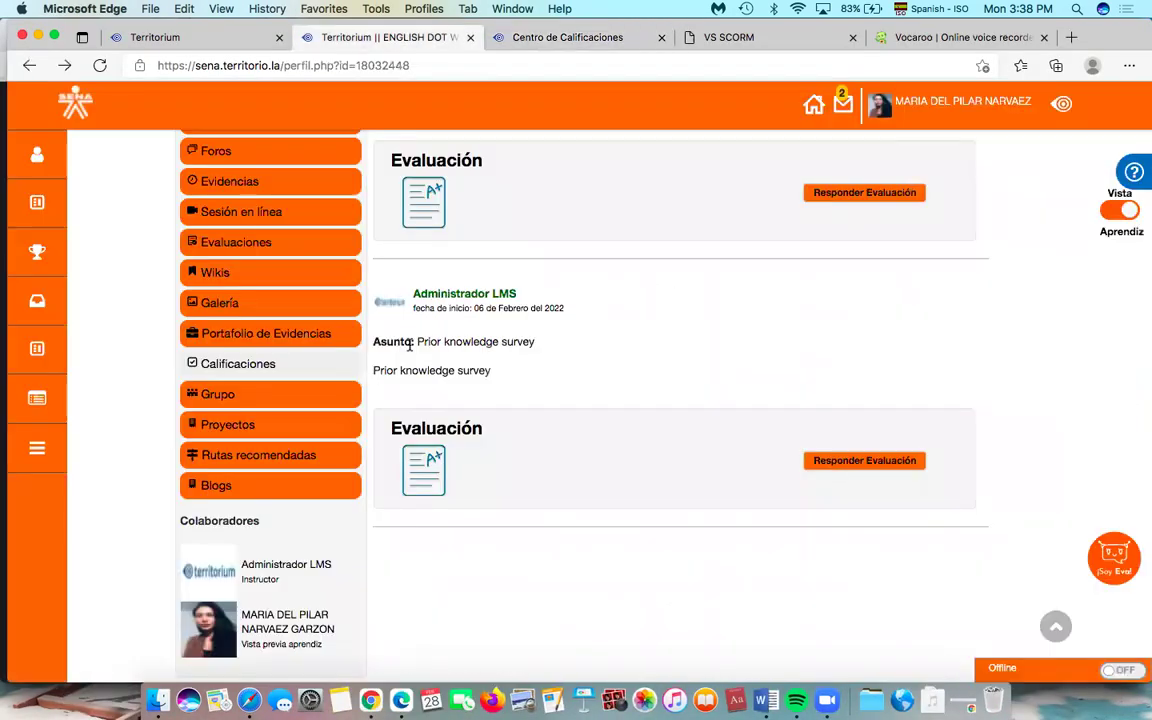
{"action": "scroll", "coordinate": [409, 344], "scroll_direction": "up", "scroll_amount": 6}
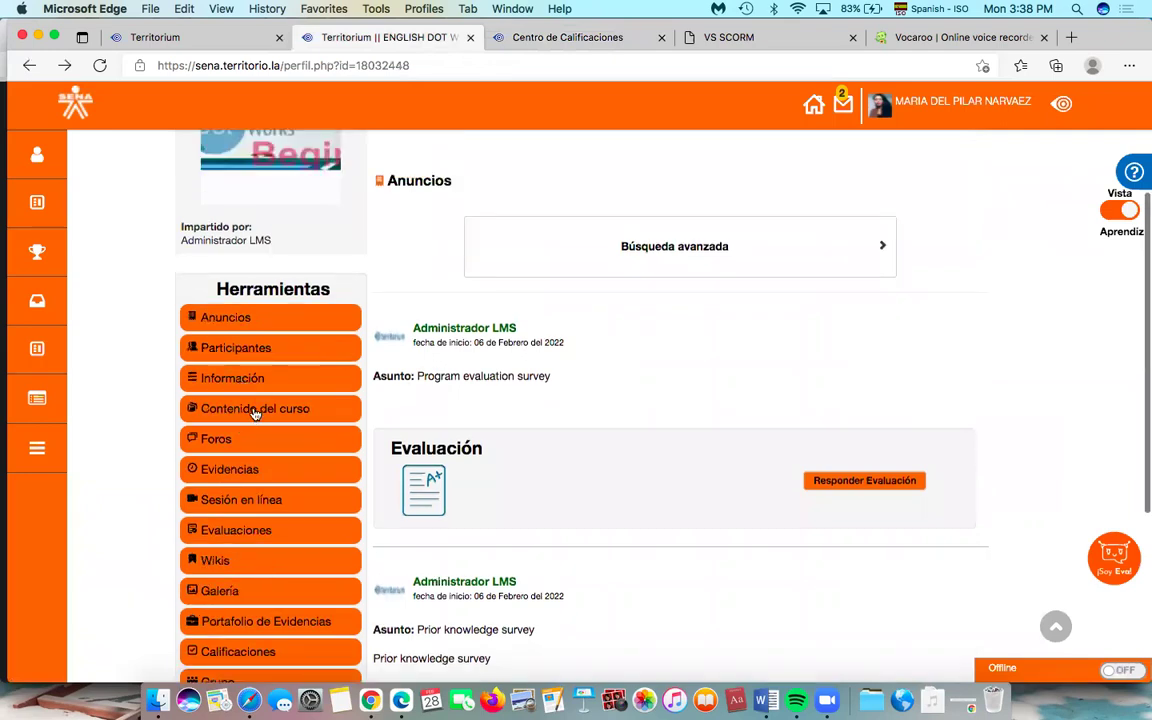
{"action": "left_click", "coordinate": [255, 412]}
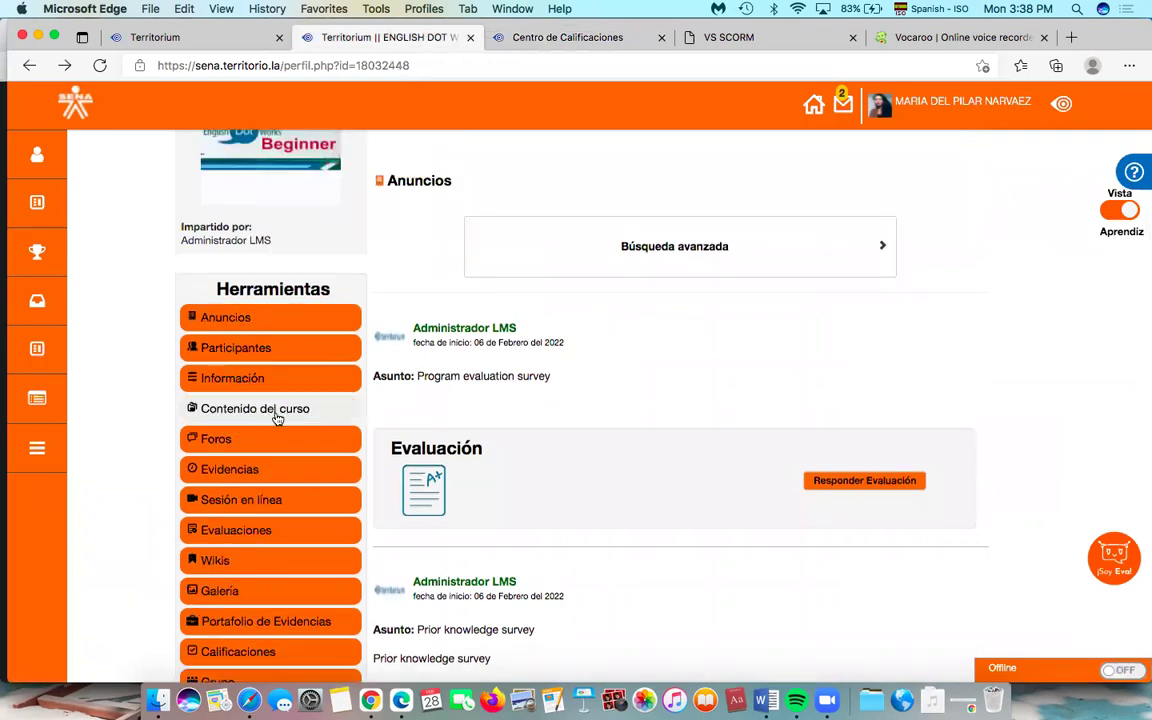
{"action": "scroll", "coordinate": [270, 410], "scroll_direction": "down", "scroll_amount": 1}
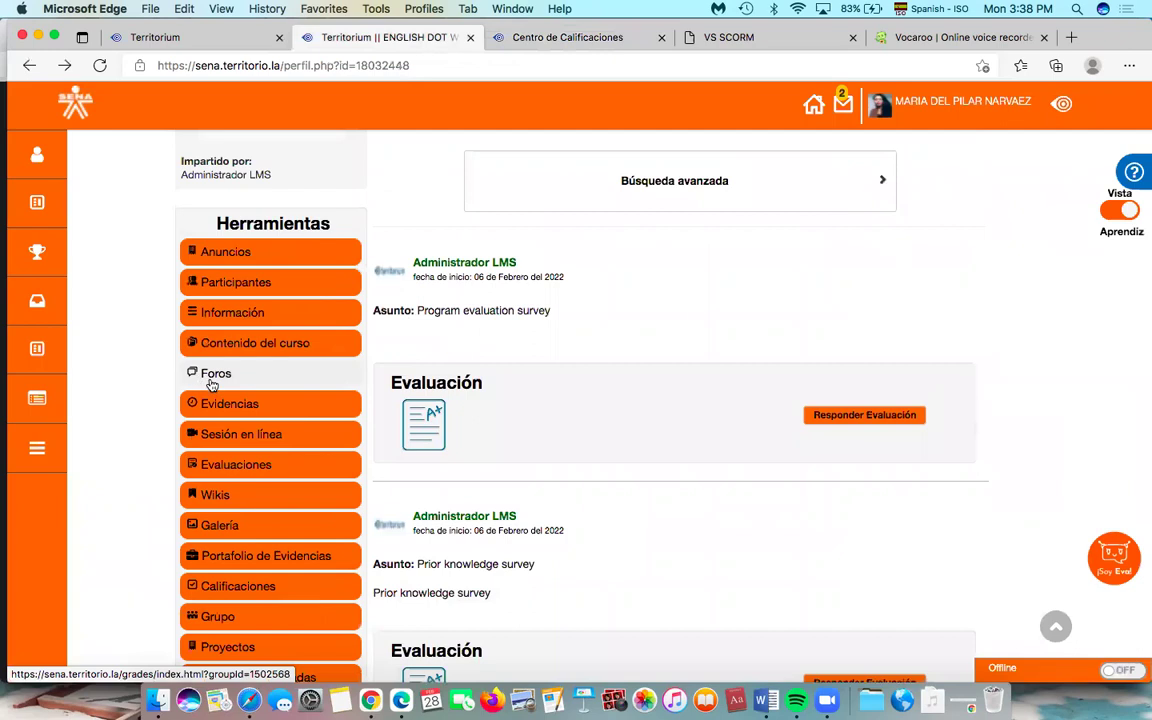
{"action": "left_click", "coordinate": [212, 375]}
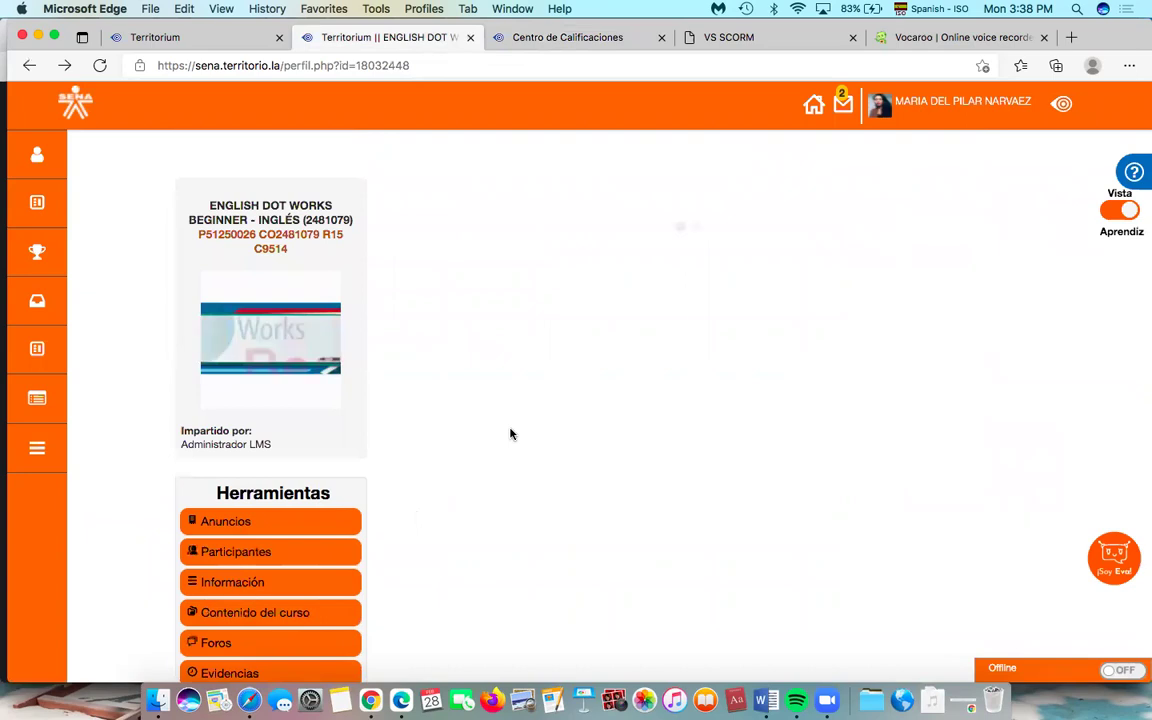
Find the gradable Family members forum among the course forums and open it for responding.
{"action": "scroll", "coordinate": [789, 375], "scroll_direction": "down", "scroll_amount": 3}
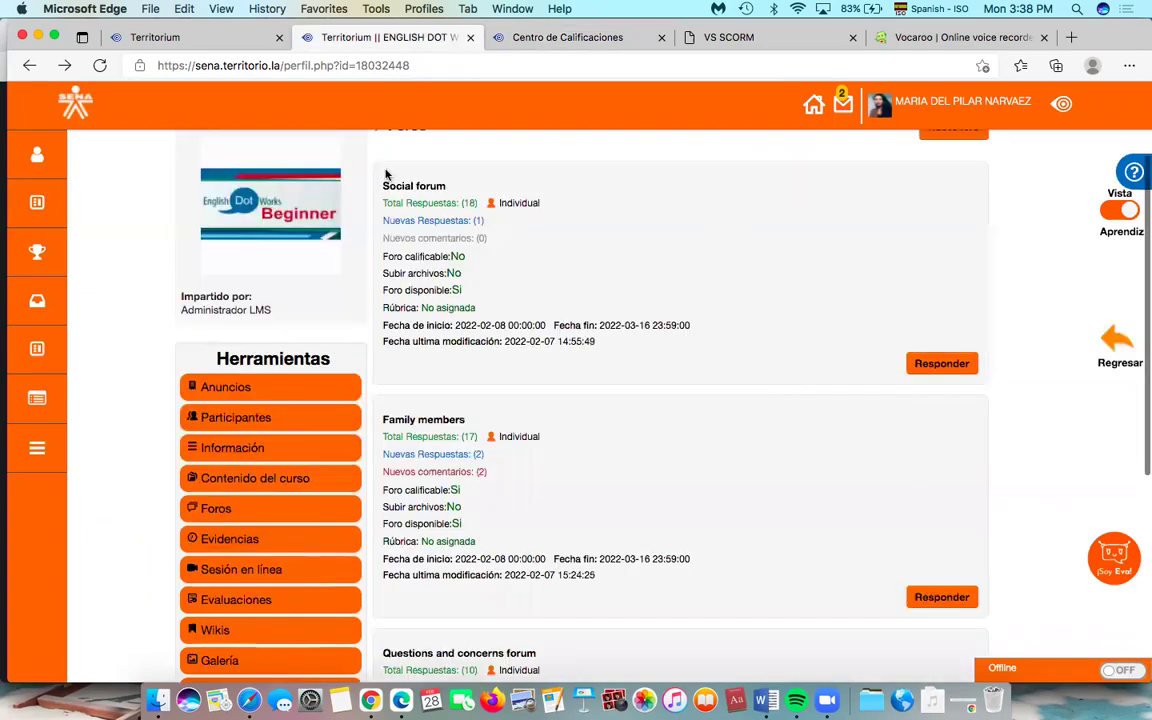
{"action": "scroll", "coordinate": [418, 467], "scroll_direction": "down", "scroll_amount": 4}
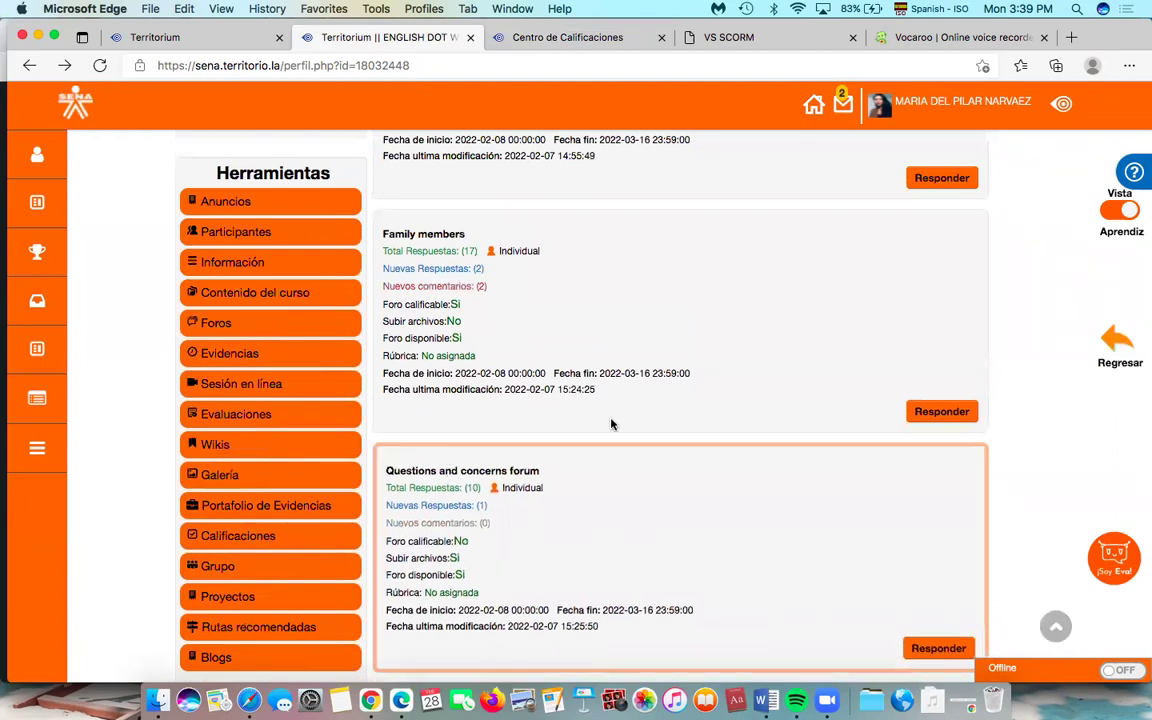
{"action": "scroll", "coordinate": [612, 424], "scroll_direction": "up", "scroll_amount": 3}
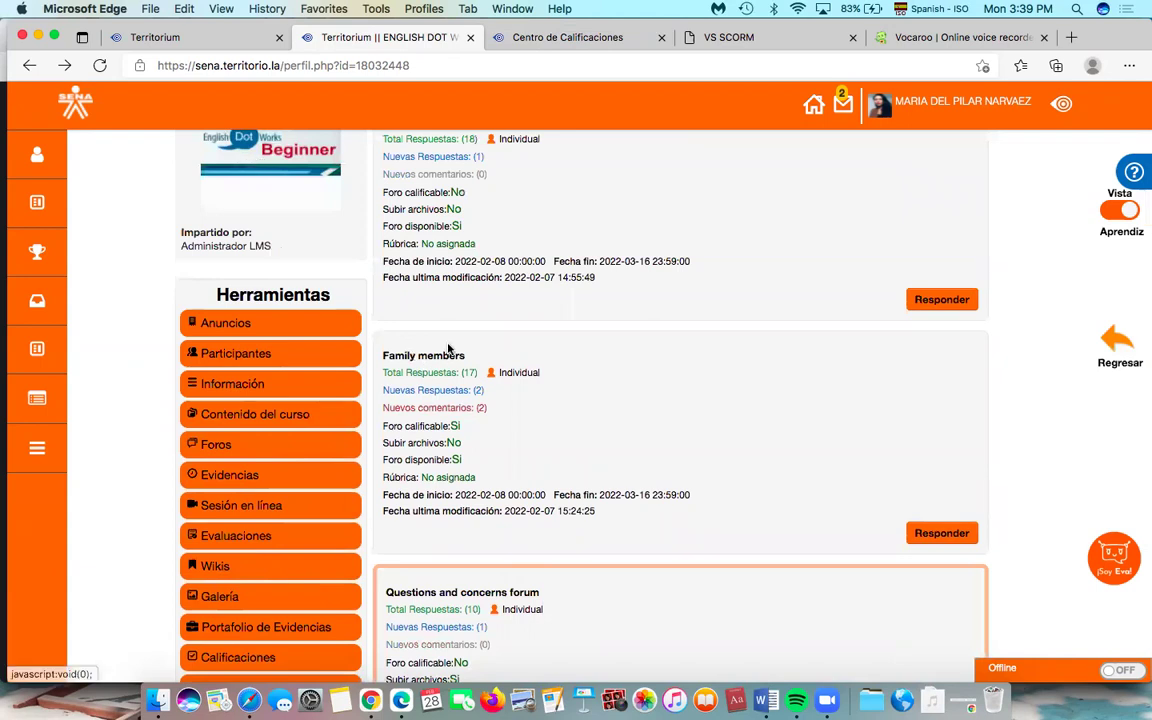
{"action": "scroll", "coordinate": [448, 348], "scroll_direction": "up", "scroll_amount": 5}
{"action": "scroll", "coordinate": [448, 348], "scroll_direction": "right", "scroll_amount": 4}
{"action": "scroll", "coordinate": [448, 348], "scroll_direction": "down", "scroll_amount": 2}
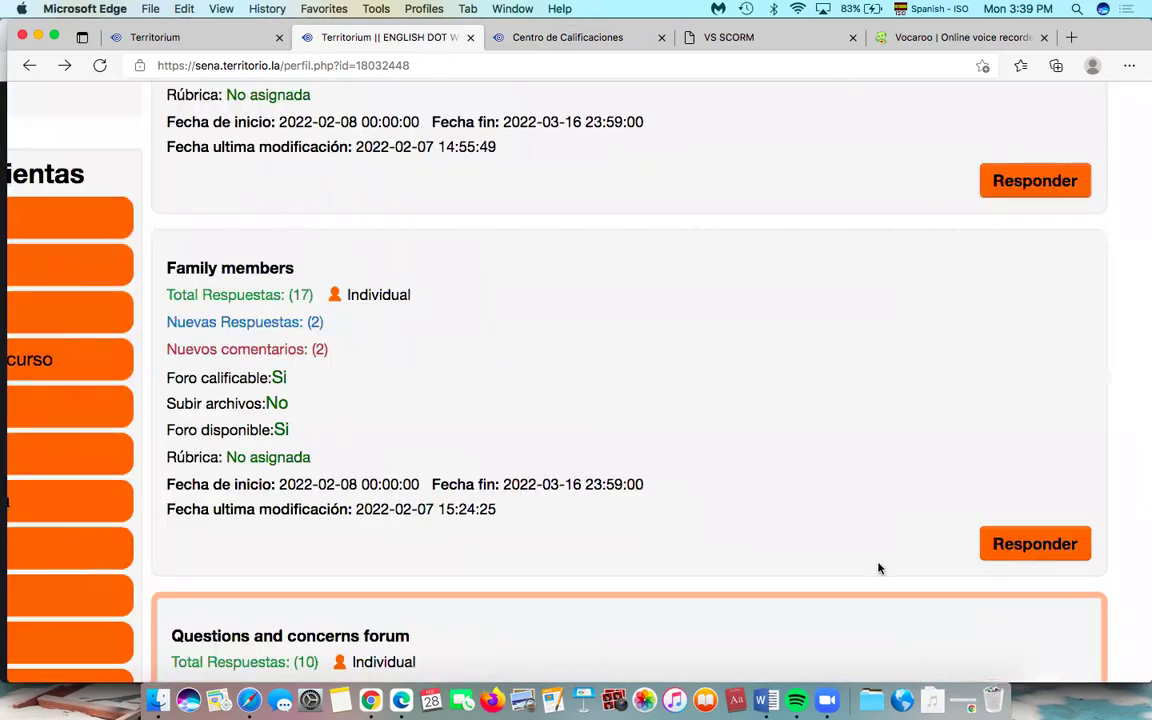
{"action": "left_click", "coordinate": [1005, 544]}
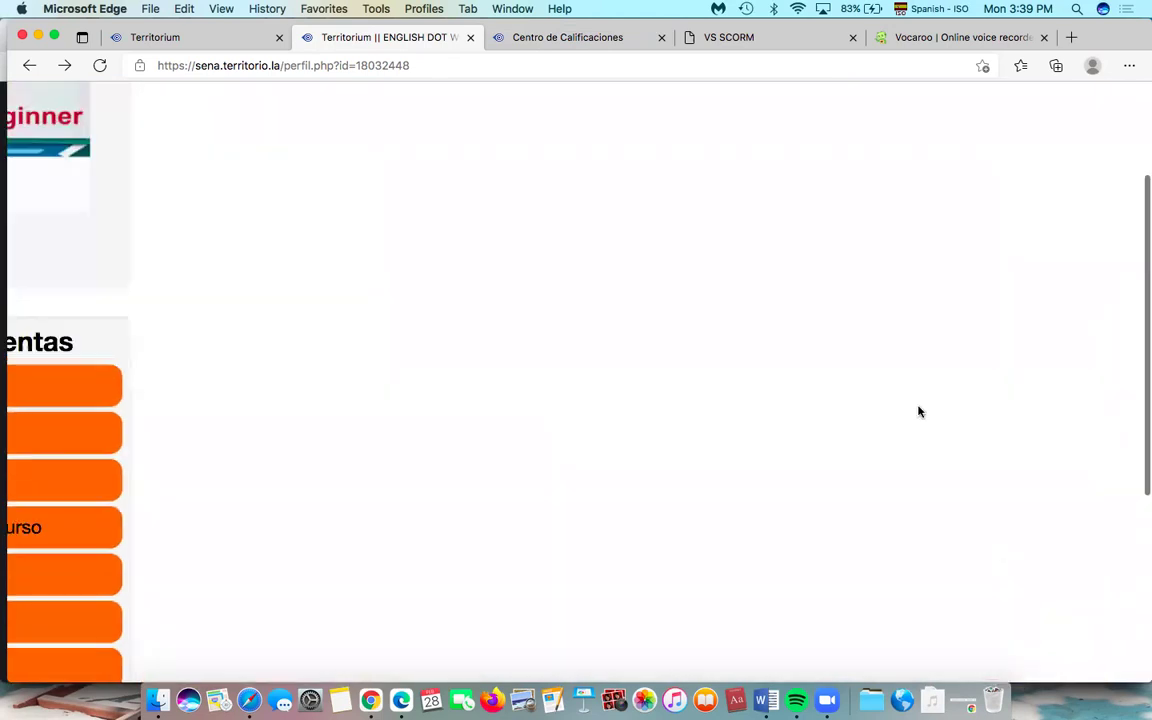
Read the Family members forum instructions, the example presentation and the participation dates down to the response area.
{"action": "scroll", "coordinate": [919, 412], "scroll_direction": "up", "scroll_amount": 3}
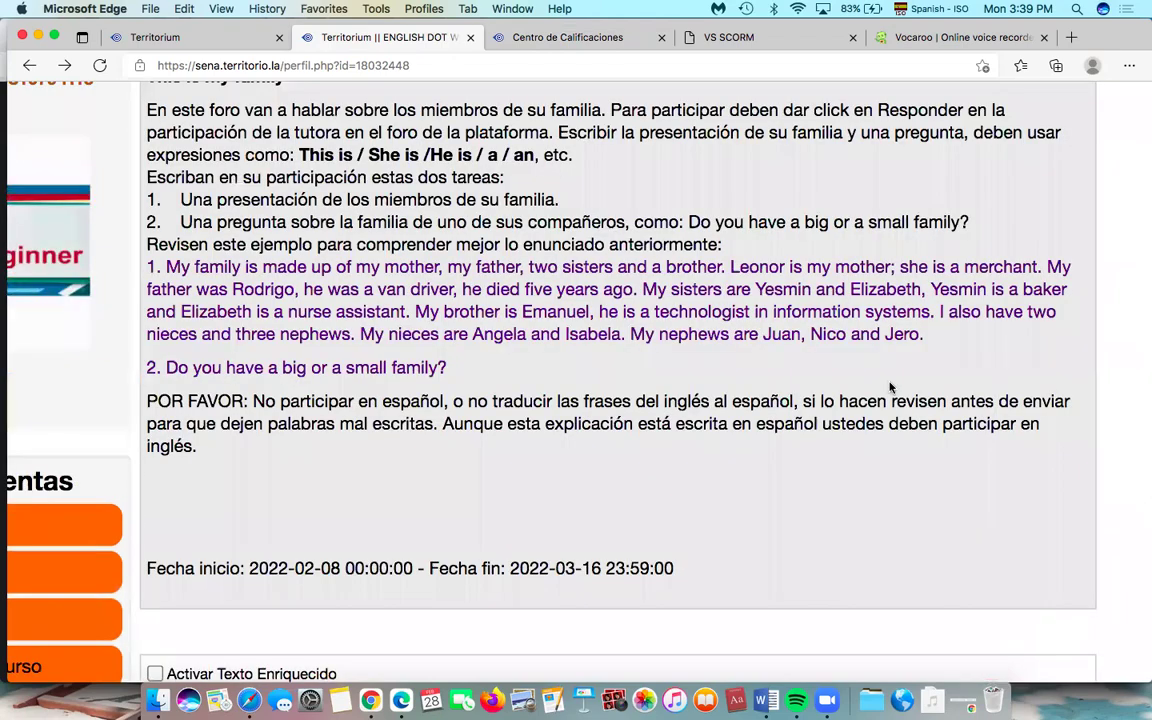
{"action": "scroll", "coordinate": [890, 387], "scroll_direction": "up", "scroll_amount": 2}
{"action": "scroll", "coordinate": [889, 381], "scroll_direction": "down", "scroll_amount": 3}
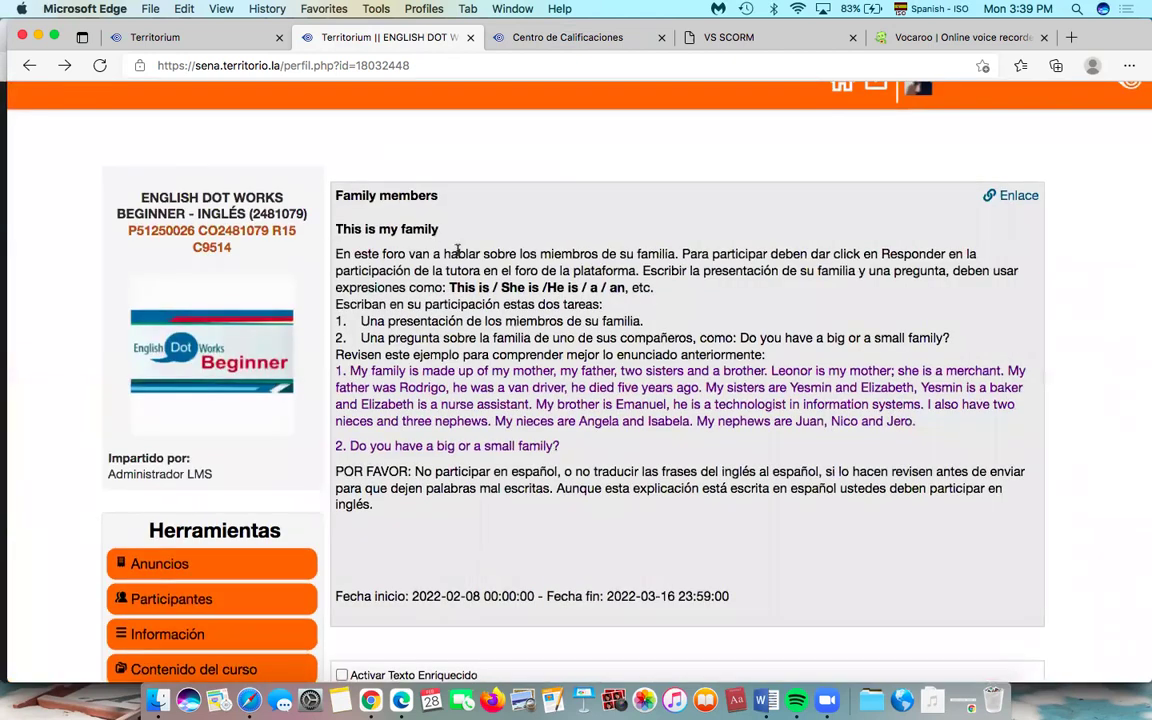
{"action": "scroll", "coordinate": [700, 330], "scroll_direction": "down", "scroll_amount": 3}
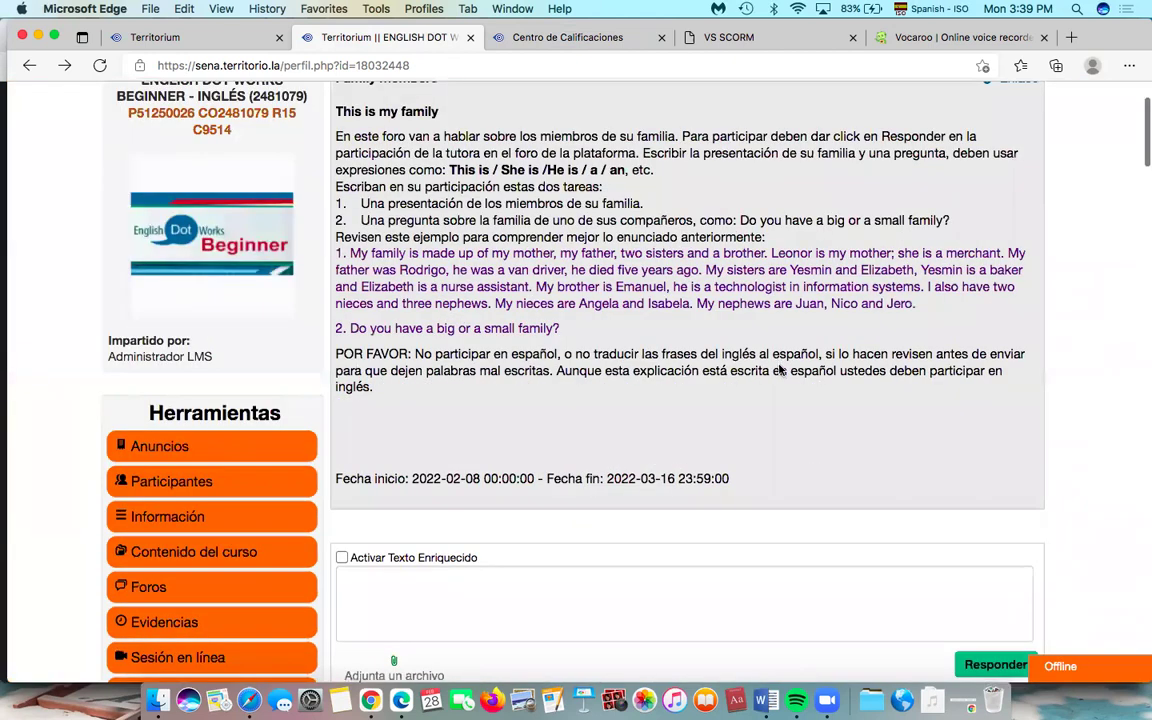
Enable rich text for the Family members forum response and place the cursor in the empty message area.
{"action": "scroll", "coordinate": [340, 300], "scroll_direction": "down", "scroll_amount": 3}
{"action": "left_click", "coordinate": [342, 342]}
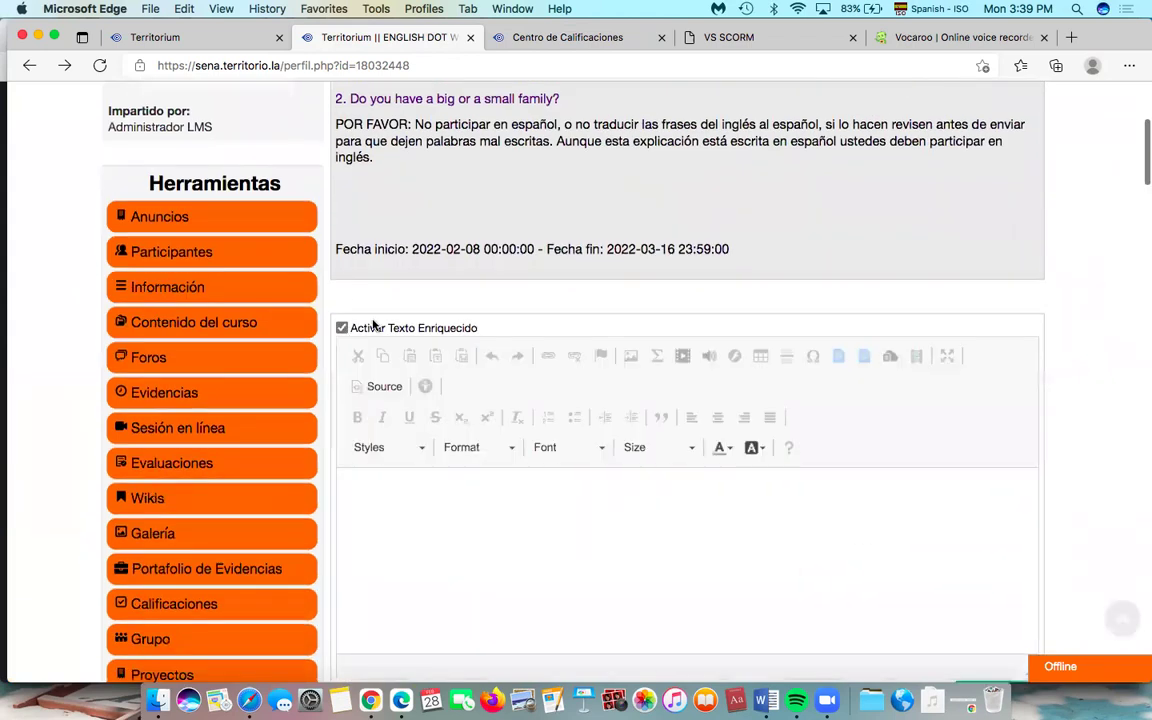
{"action": "scroll", "coordinate": [435, 328], "scroll_direction": "down", "scroll_amount": 2}
{"action": "left_click", "coordinate": [391, 560]}
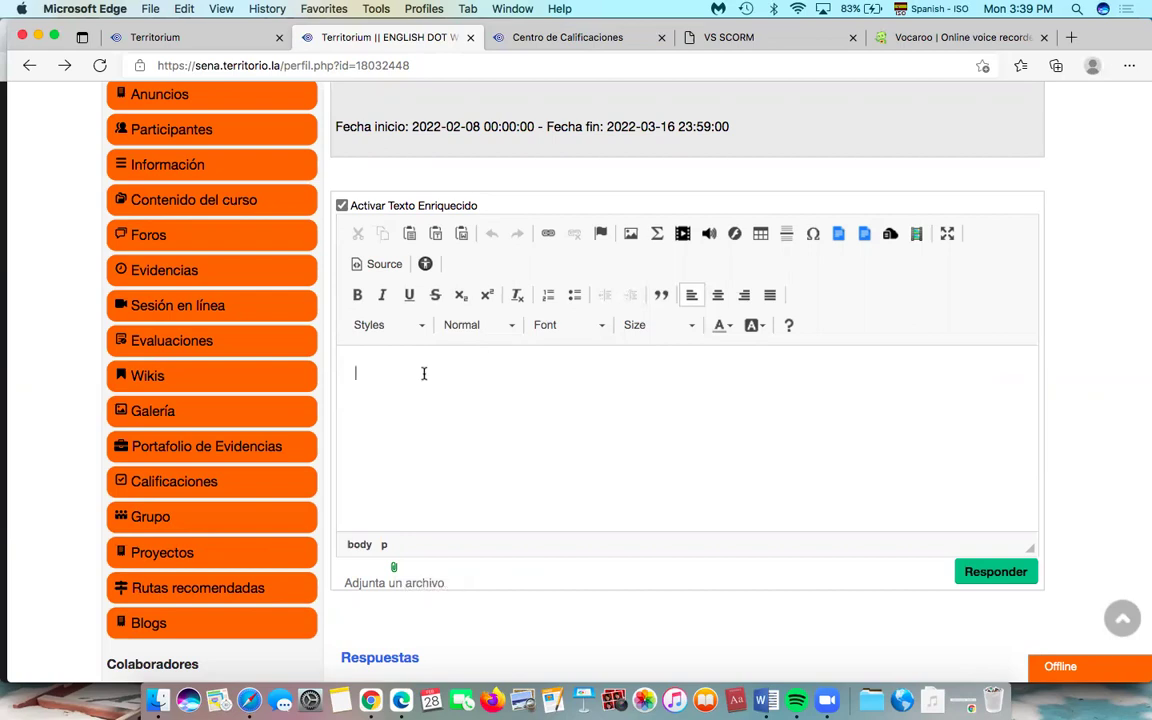
Compare the forum's example family presentation and example question with the empty response editor and its submit option.
{"action": "scroll", "coordinate": [424, 373], "scroll_direction": "up", "scroll_amount": 5}
{"action": "scroll", "coordinate": [496, 296], "scroll_direction": "up", "scroll_amount": 2}
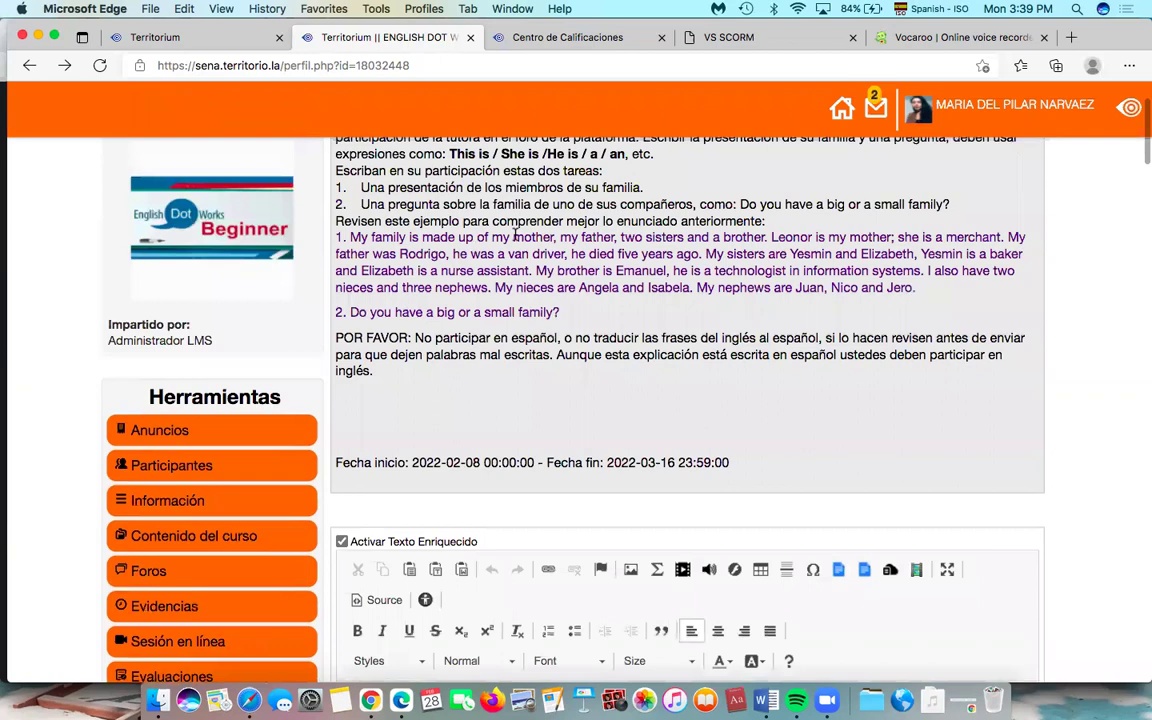
{"action": "double_click", "coordinate": [516, 237]}
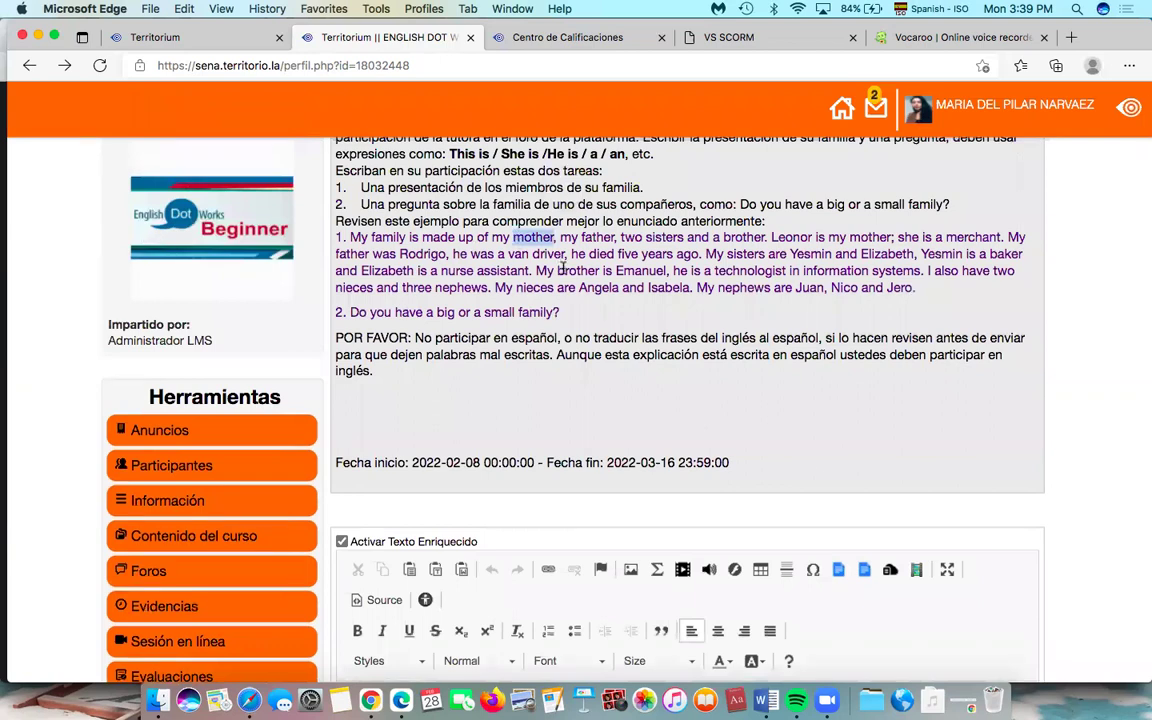
{"action": "scroll", "coordinate": [720, 340], "scroll_direction": "down", "scroll_amount": 5}
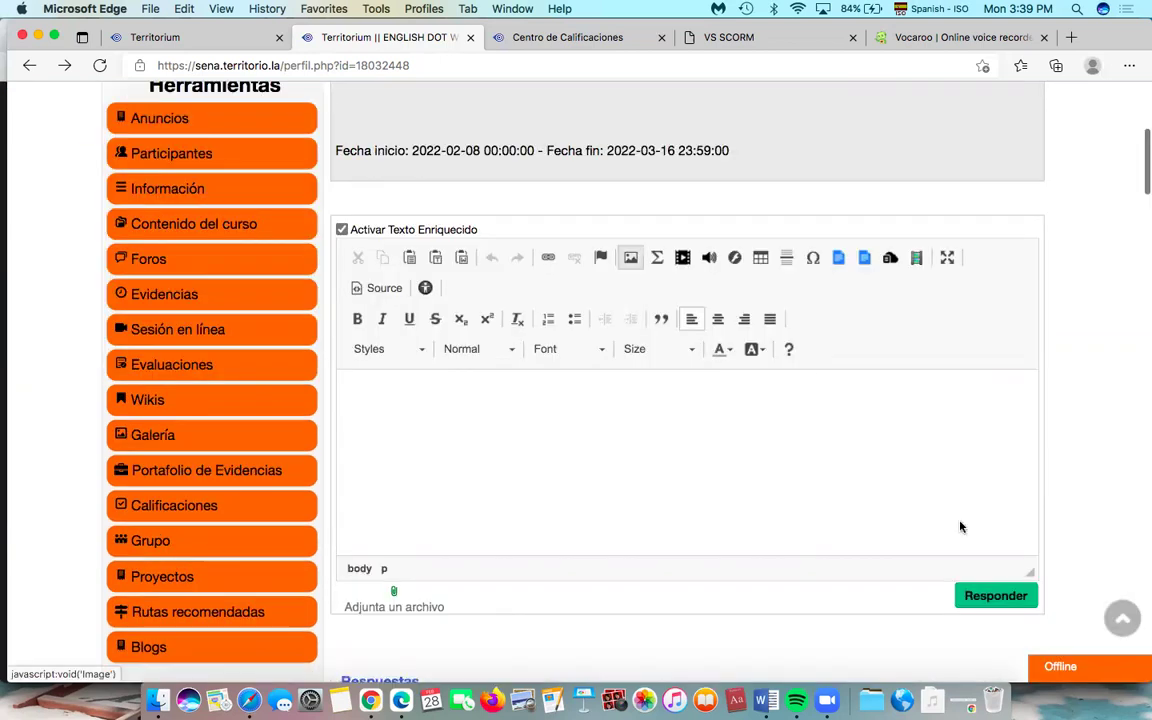
{"action": "scroll", "coordinate": [770, 480], "scroll_direction": "down", "scroll_amount": 1}
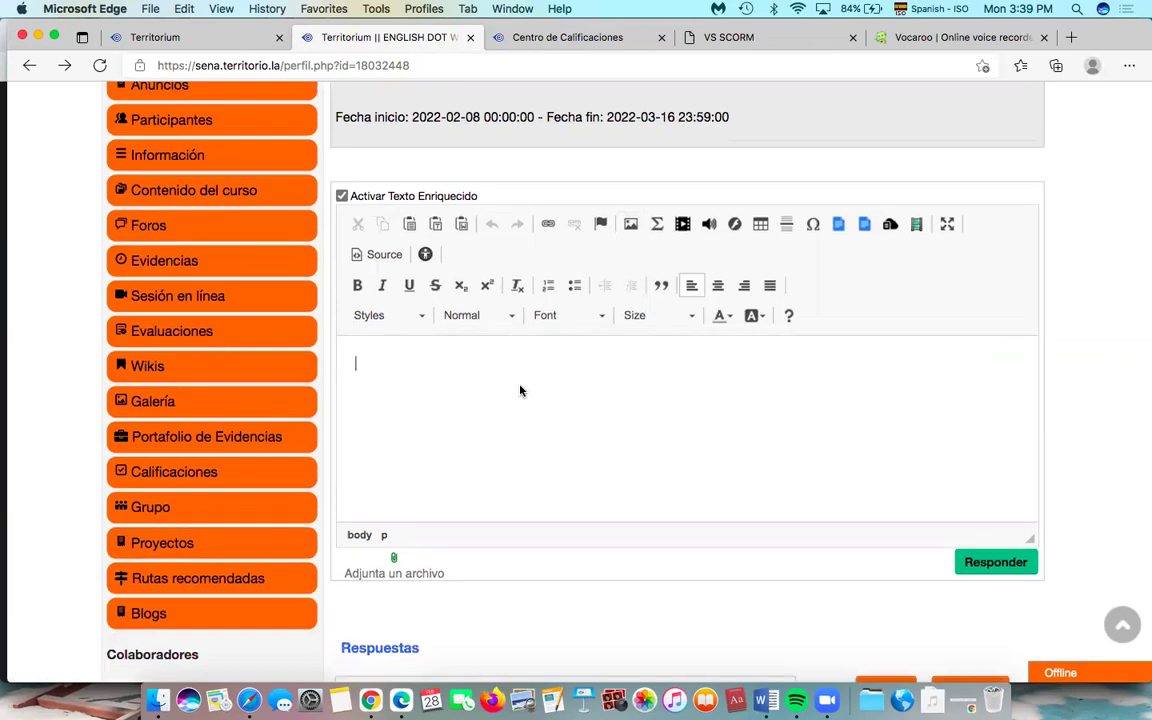
{"action": "scroll", "coordinate": [404, 222], "scroll_direction": "up", "scroll_amount": 5}
{"action": "double_click", "coordinate": [405, 224]}
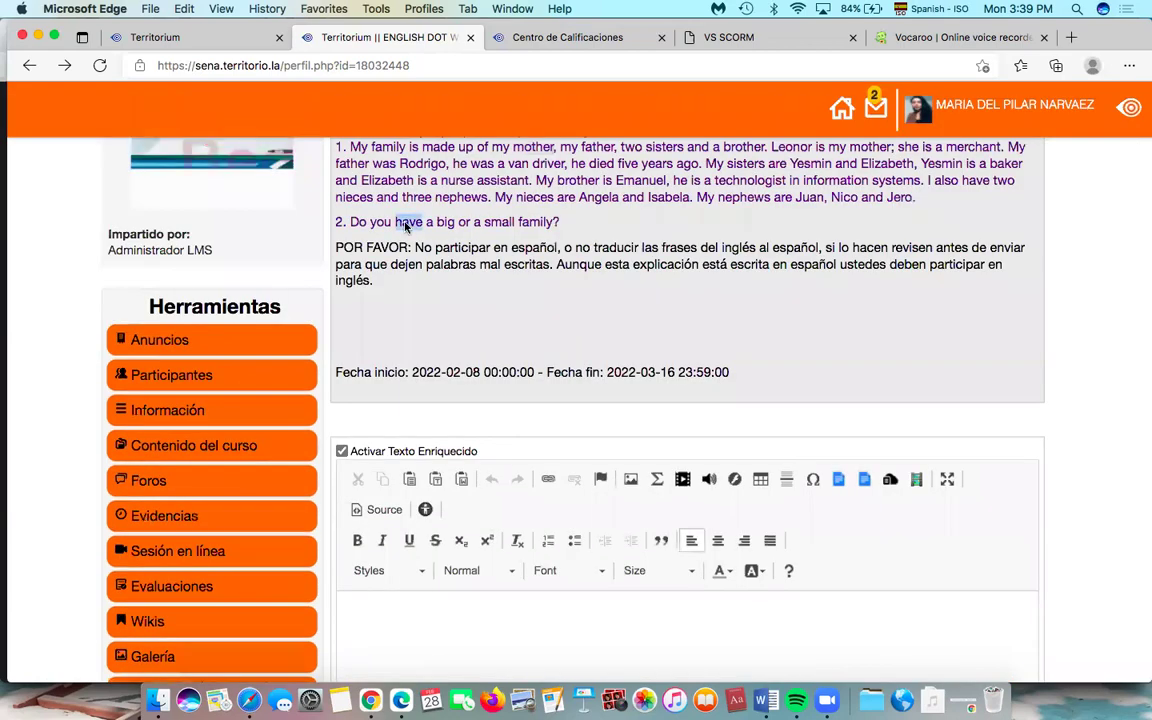
{"action": "scroll", "coordinate": [635, 296], "scroll_direction": "down", "scroll_amount": 7}
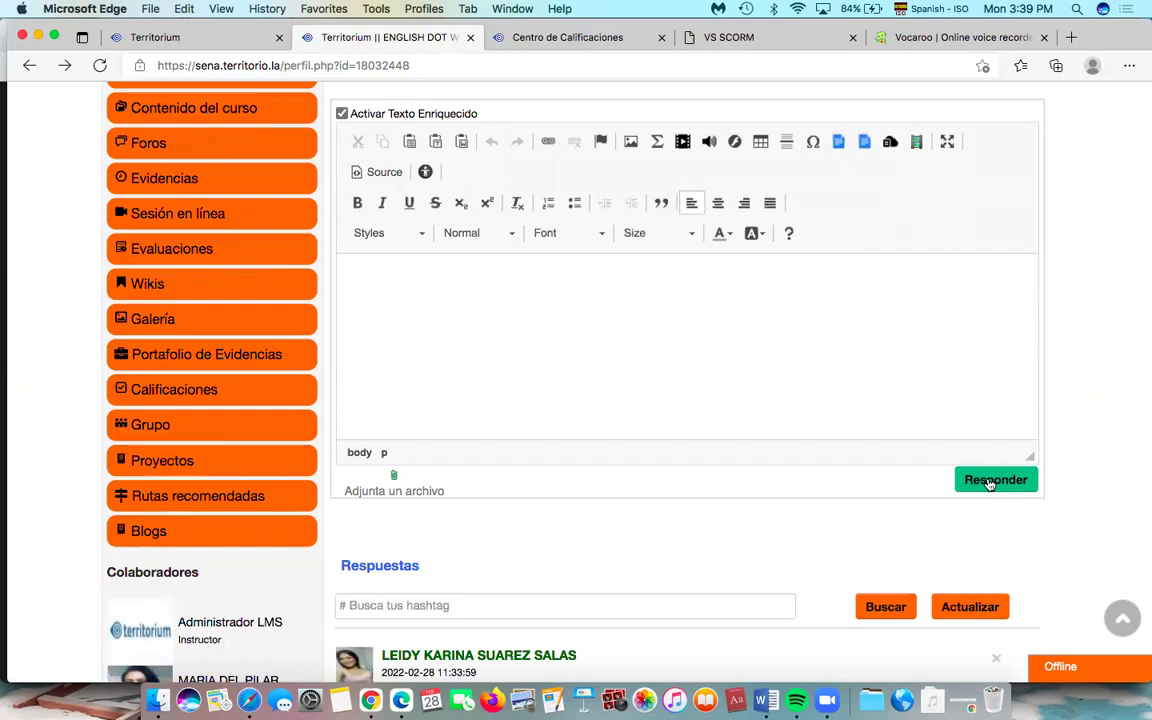
Read the most recent apprentice responses and open the tutor's comment on the response dated 2022-02-25.
{"action": "scroll", "coordinate": [493, 246], "scroll_direction": "down", "scroll_amount": 8}
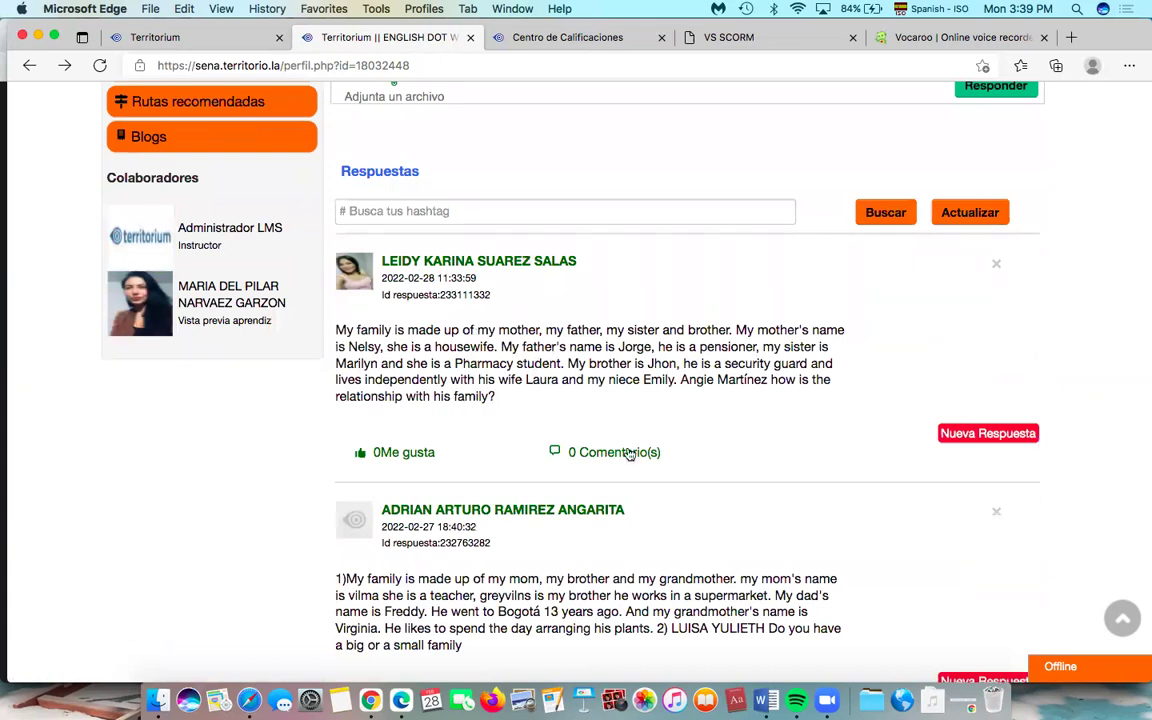
{"action": "scroll", "coordinate": [560, 380], "scroll_direction": "down", "scroll_amount": 1}
{"action": "scroll", "coordinate": [558, 388], "scroll_direction": "down", "scroll_amount": 5}
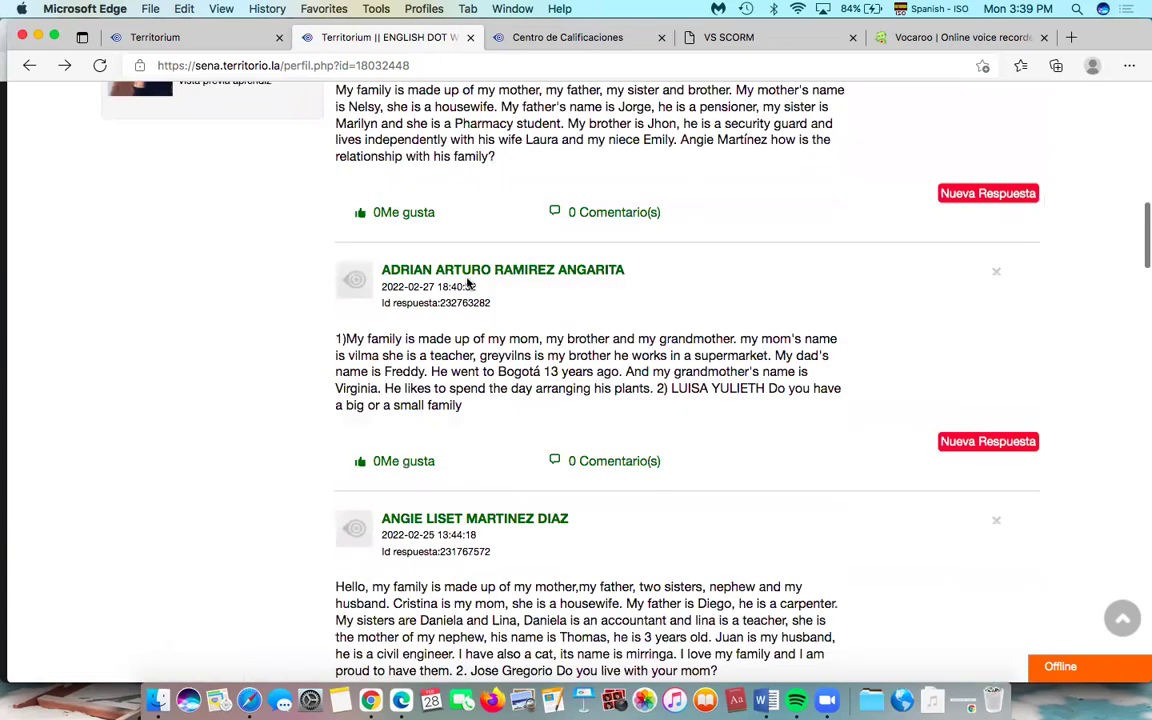
{"action": "scroll", "coordinate": [561, 438], "scroll_direction": "down", "scroll_amount": 5}
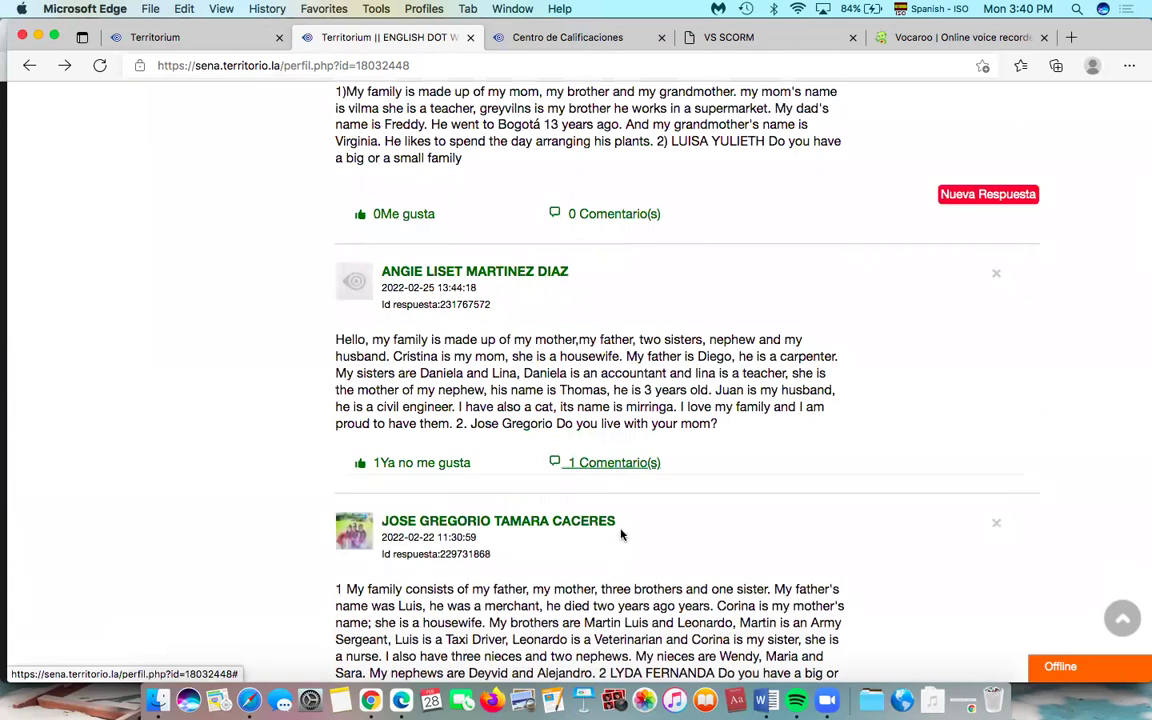
{"action": "left_click", "coordinate": [560, 468]}
{"action": "scroll", "coordinate": [648, 391], "scroll_direction": "down", "scroll_amount": 1}
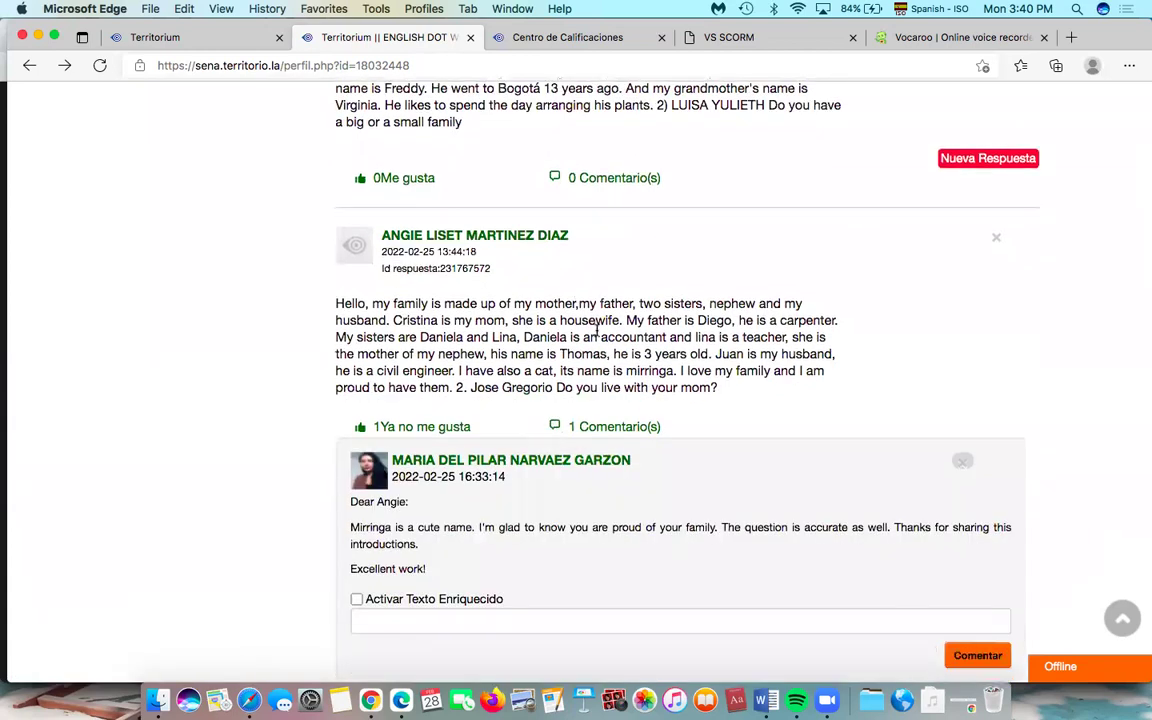
Find the apprentice response dated 2022-02-22 and open the tutor's comment on it.
{"action": "scroll", "coordinate": [597, 330], "scroll_direction": "up", "scroll_amount": 10}
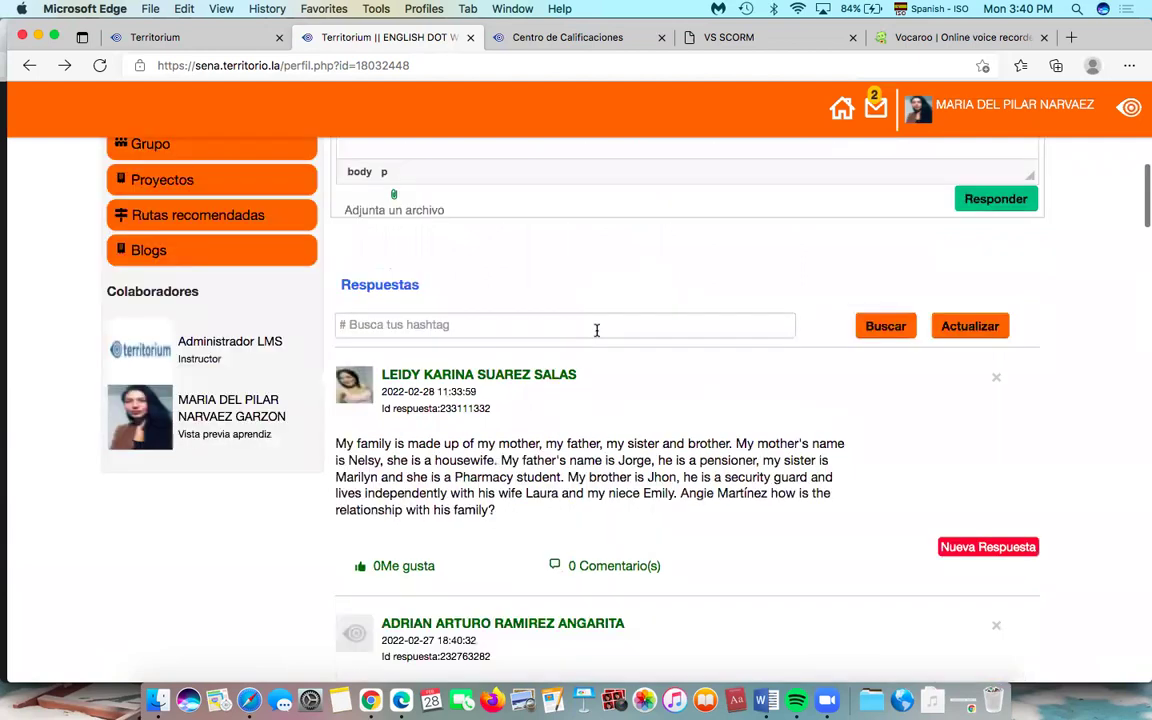
{"action": "scroll", "coordinate": [597, 330], "scroll_direction": "down", "scroll_amount": 10}
{"action": "scroll", "coordinate": [527, 345], "scroll_direction": "down", "scroll_amount": 3}
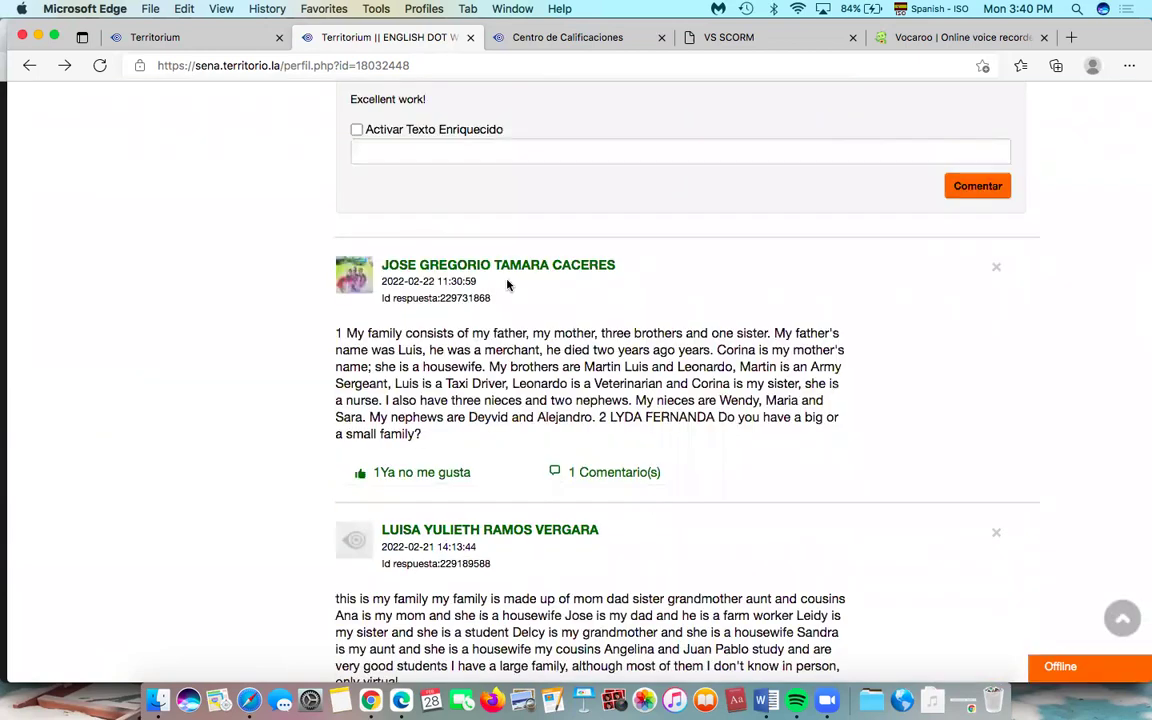
{"action": "left_click", "coordinate": [607, 473]}
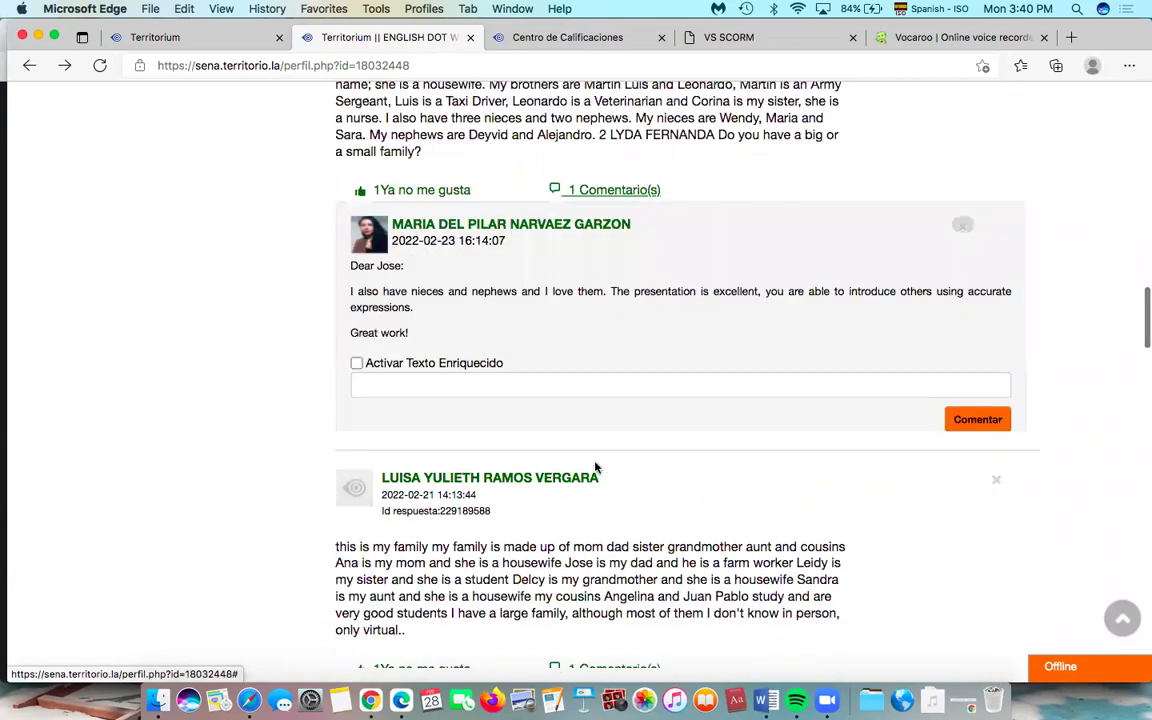
Review the tutor's comment and the older apprentice responses dated 2022-02-21 and 2022-02-17.
{"action": "scroll", "coordinate": [609, 393], "scroll_direction": "down", "scroll_amount": 2}
{"action": "scroll", "coordinate": [600, 380], "scroll_direction": "down", "scroll_amount": 3}
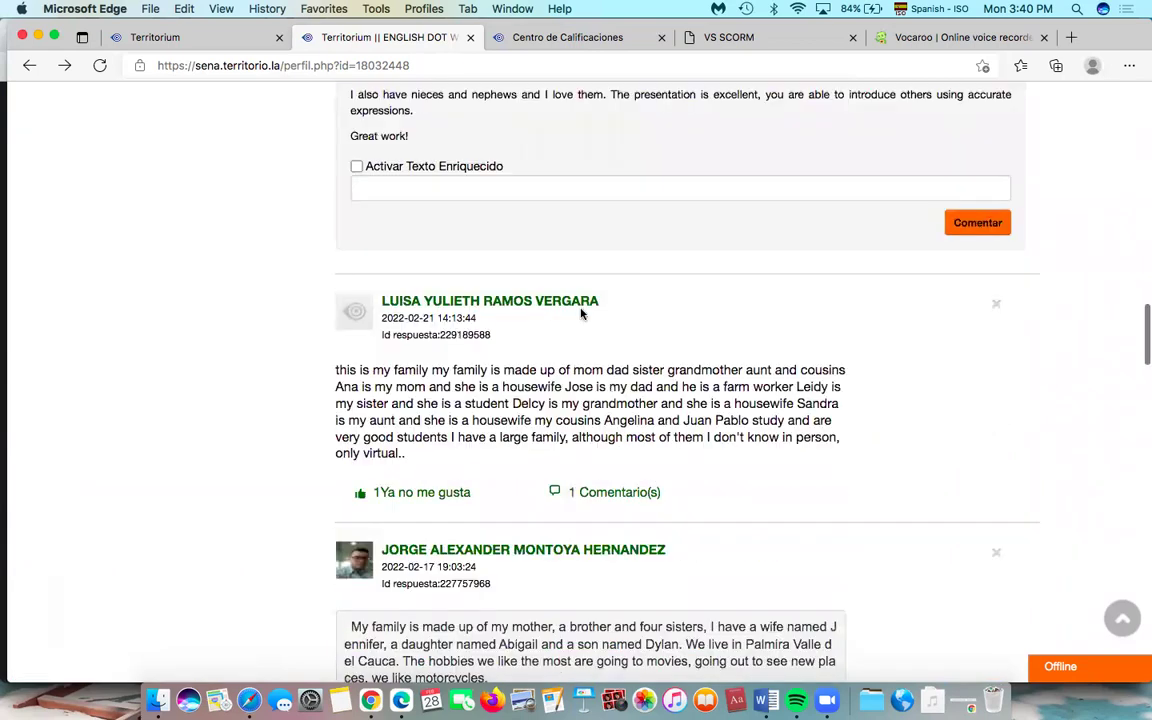
{"action": "scroll", "coordinate": [440, 295], "scroll_direction": "down", "scroll_amount": 1}
{"action": "double_click", "coordinate": [428, 280]}
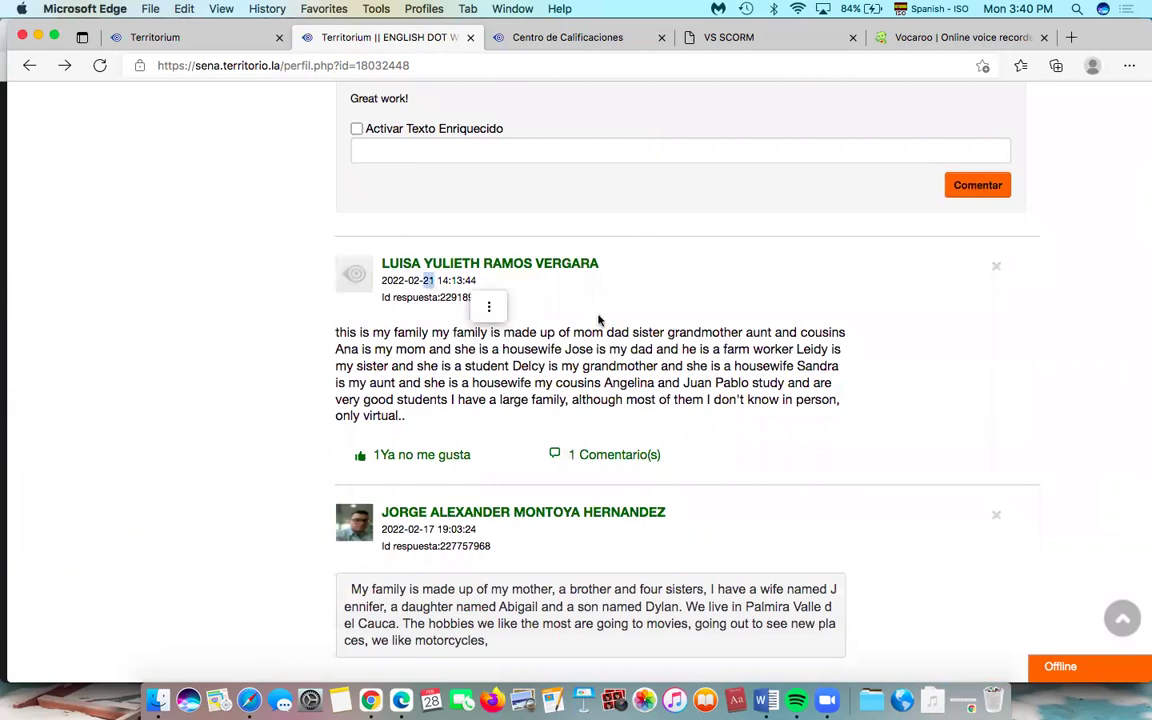
{"action": "scroll", "coordinate": [530, 378], "scroll_direction": "down", "scroll_amount": 5}
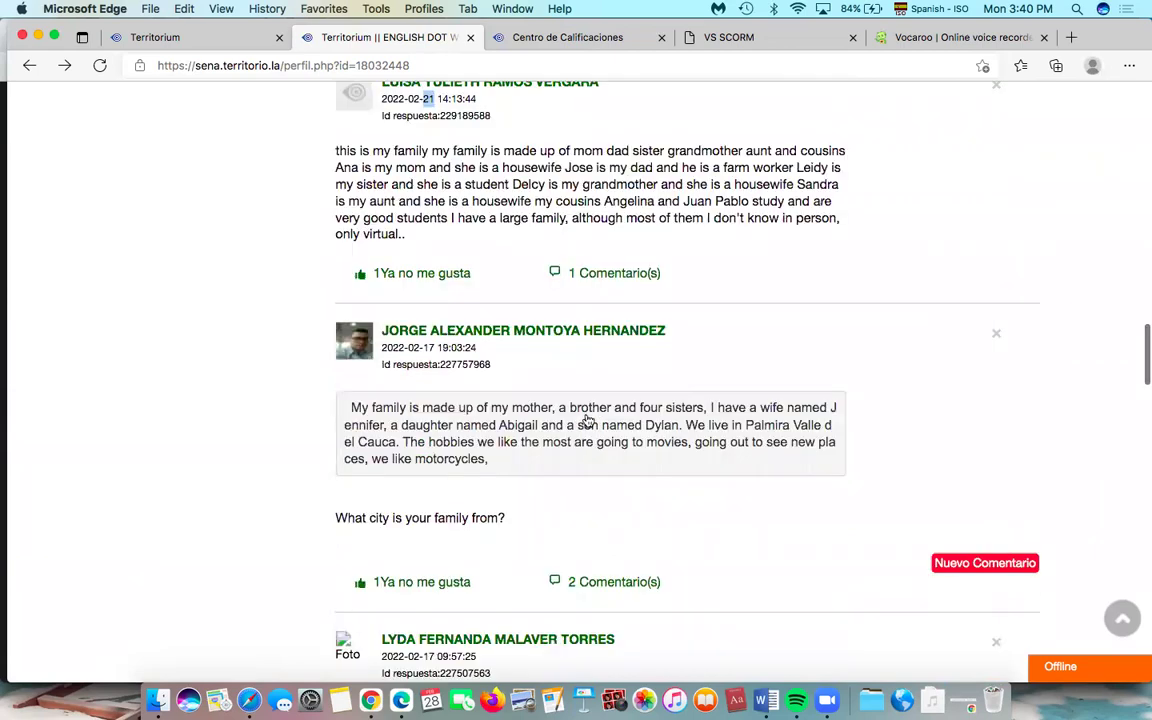
{"action": "scroll", "coordinate": [530, 378], "scroll_direction": "down", "scroll_amount": 3}
{"action": "scroll", "coordinate": [642, 503], "scroll_direction": "up", "scroll_amount": 1}
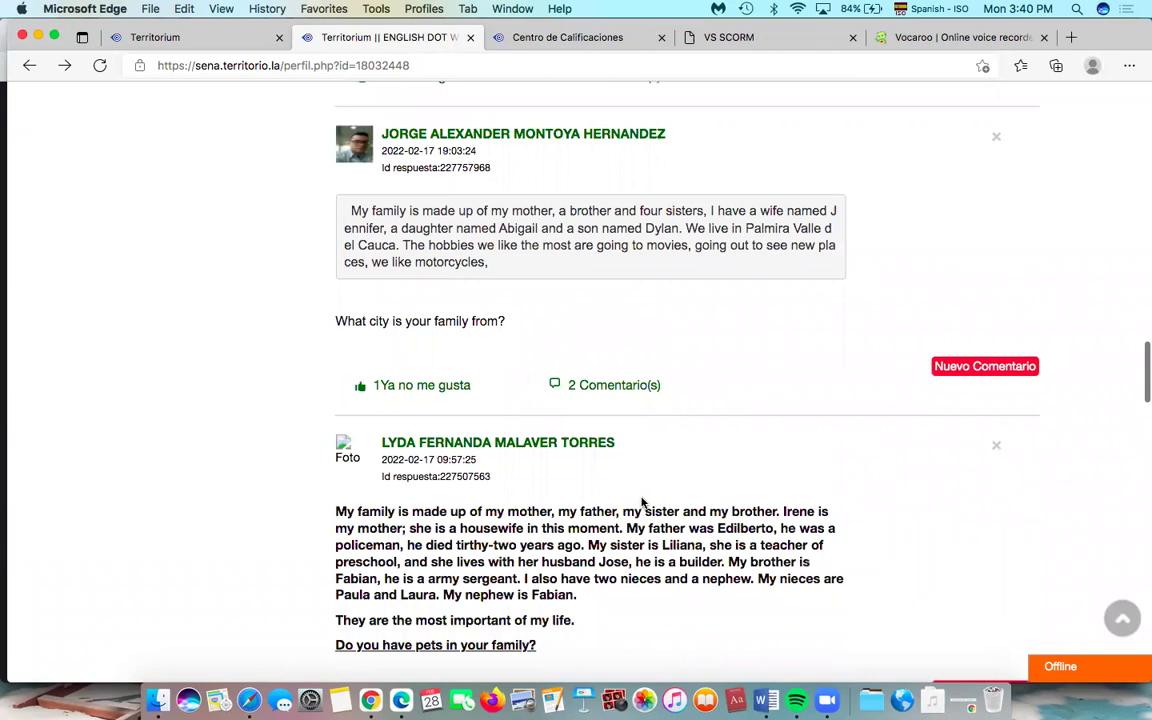
{"action": "scroll", "coordinate": [642, 503], "scroll_direction": "down", "scroll_amount": 5}
{"action": "scroll", "coordinate": [642, 503], "scroll_direction": "up", "scroll_amount": 6}
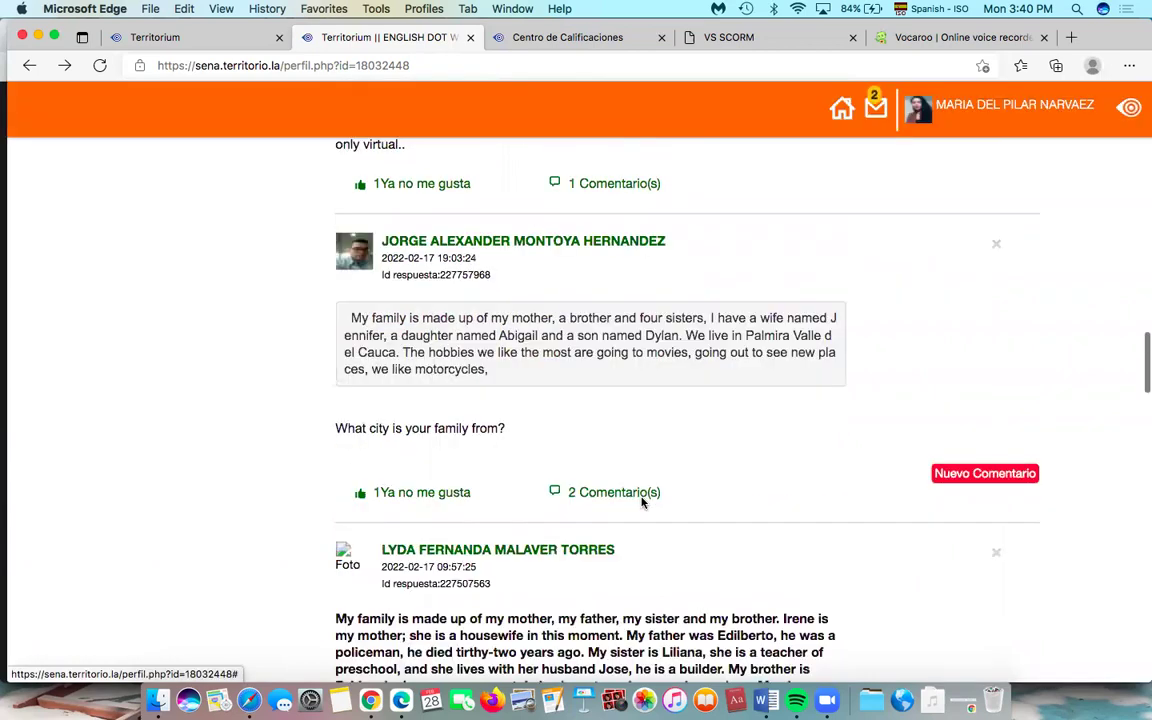
{"action": "scroll", "coordinate": [642, 503], "scroll_direction": "down", "scroll_amount": 5}
{"action": "scroll", "coordinate": [642, 503], "scroll_direction": "up", "scroll_amount": 5}
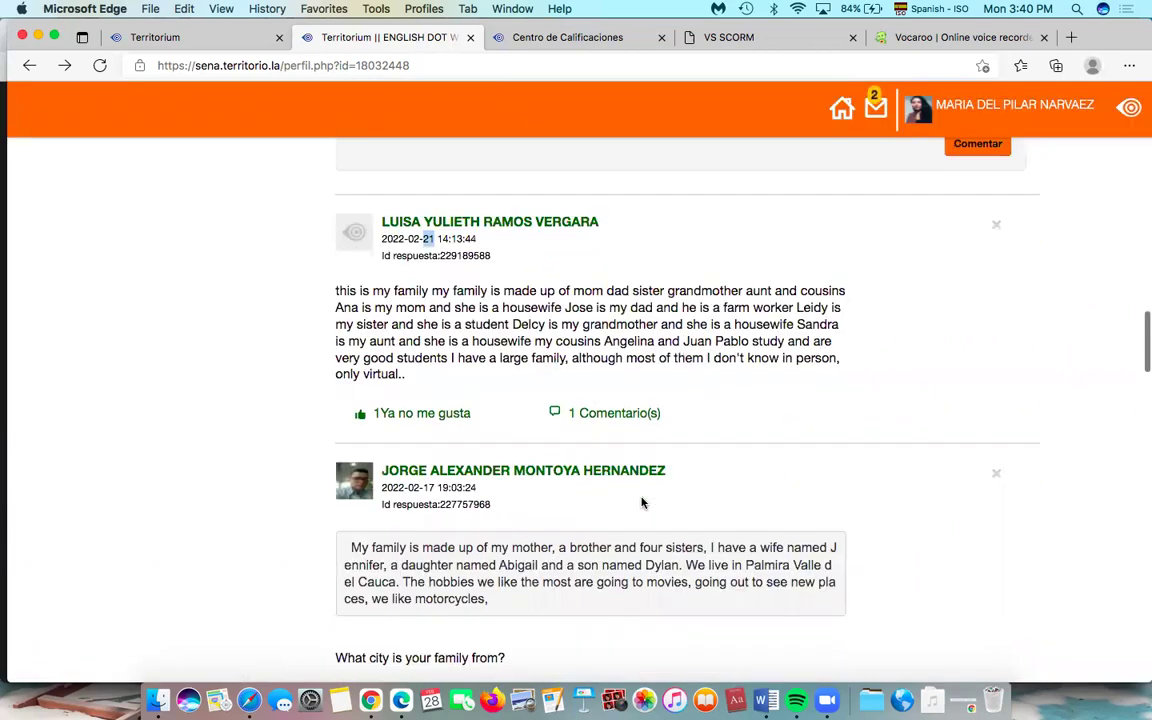
Revisit the Family members forum instructions and open the course content (Contenido del curso) from the course tools.
{"action": "scroll", "coordinate": [642, 503], "scroll_direction": "up", "scroll_amount": 5}
{"action": "scroll", "coordinate": [642, 503], "scroll_direction": "up", "scroll_amount": 10}
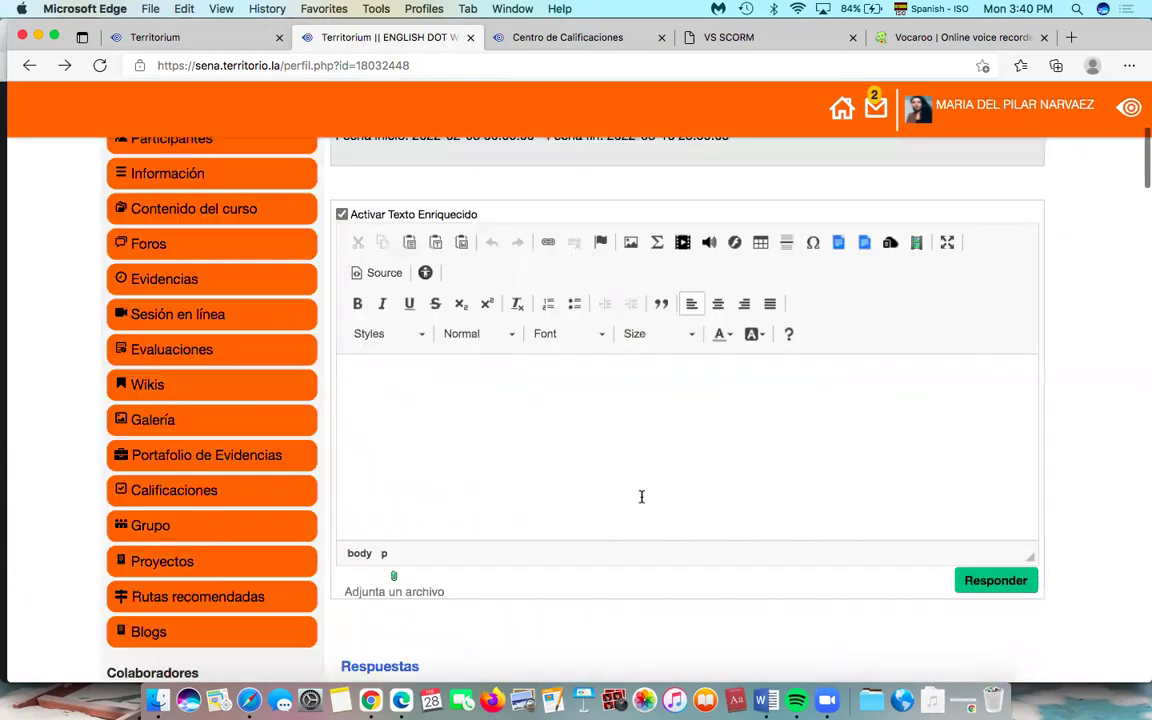
{"action": "scroll", "coordinate": [469, 267], "scroll_direction": "up", "scroll_amount": 5}
{"action": "scroll", "coordinate": [469, 267], "scroll_direction": "up", "scroll_amount": 3}
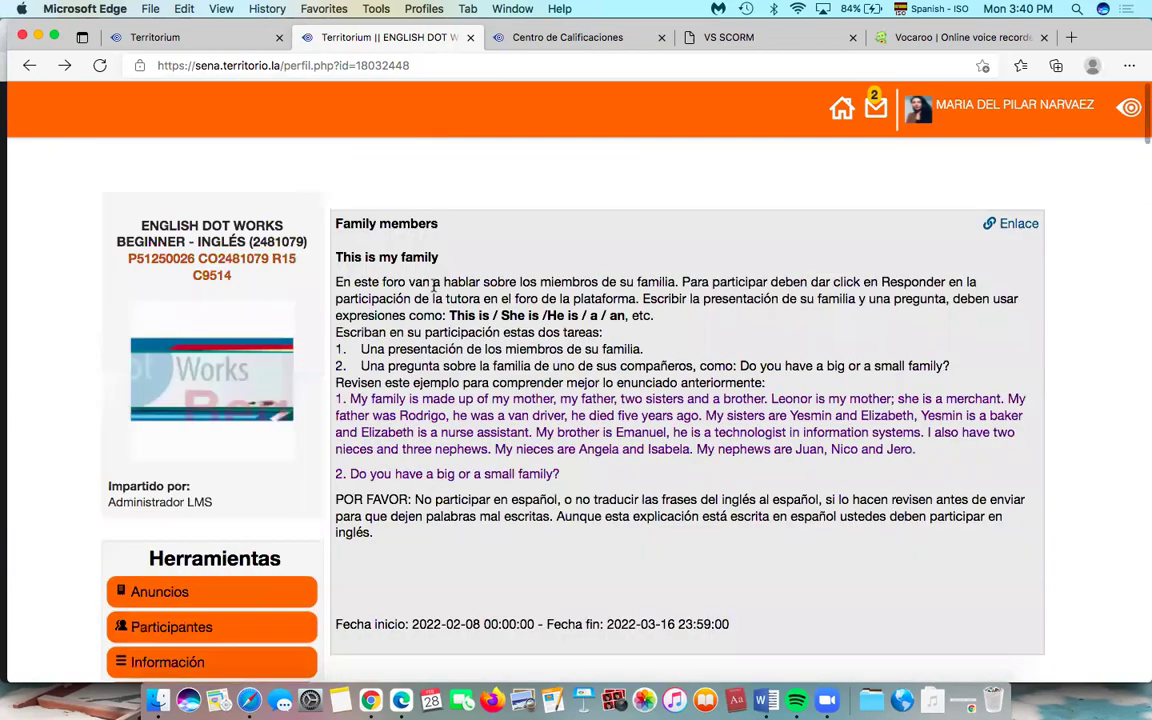
{"action": "scroll", "coordinate": [280, 440], "scroll_direction": "down", "scroll_amount": 4}
{"action": "scroll", "coordinate": [285, 400], "scroll_direction": "down", "scroll_amount": 4}
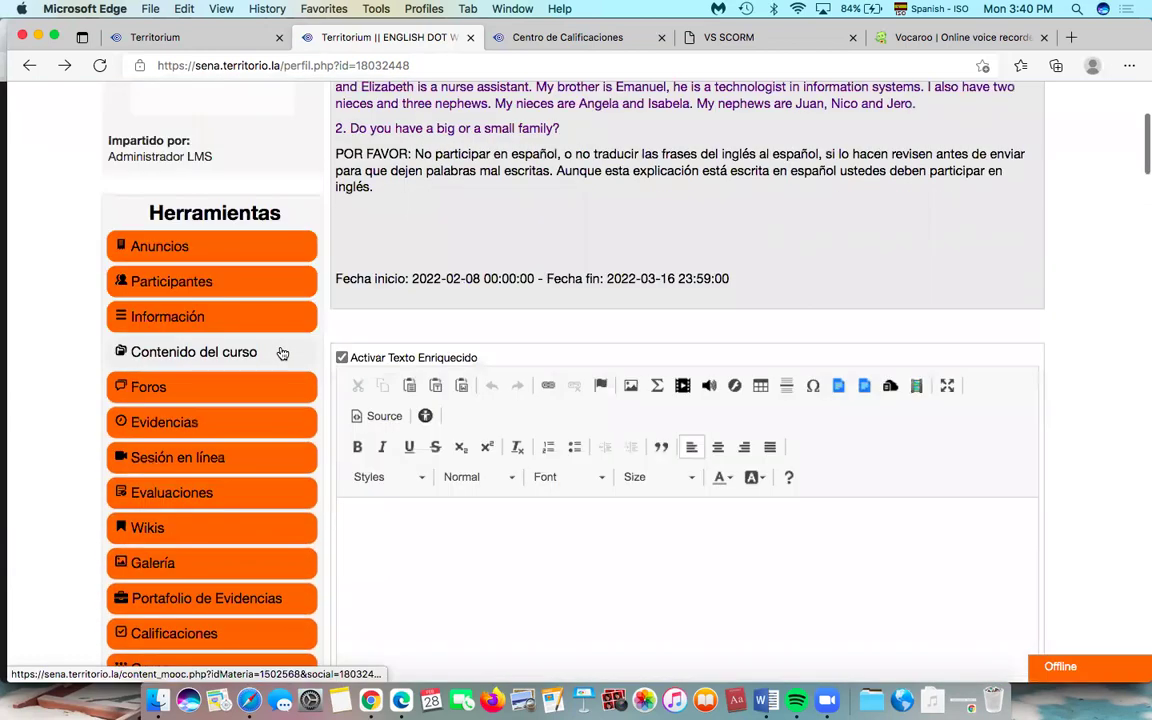
{"action": "left_click", "coordinate": [180, 350]}
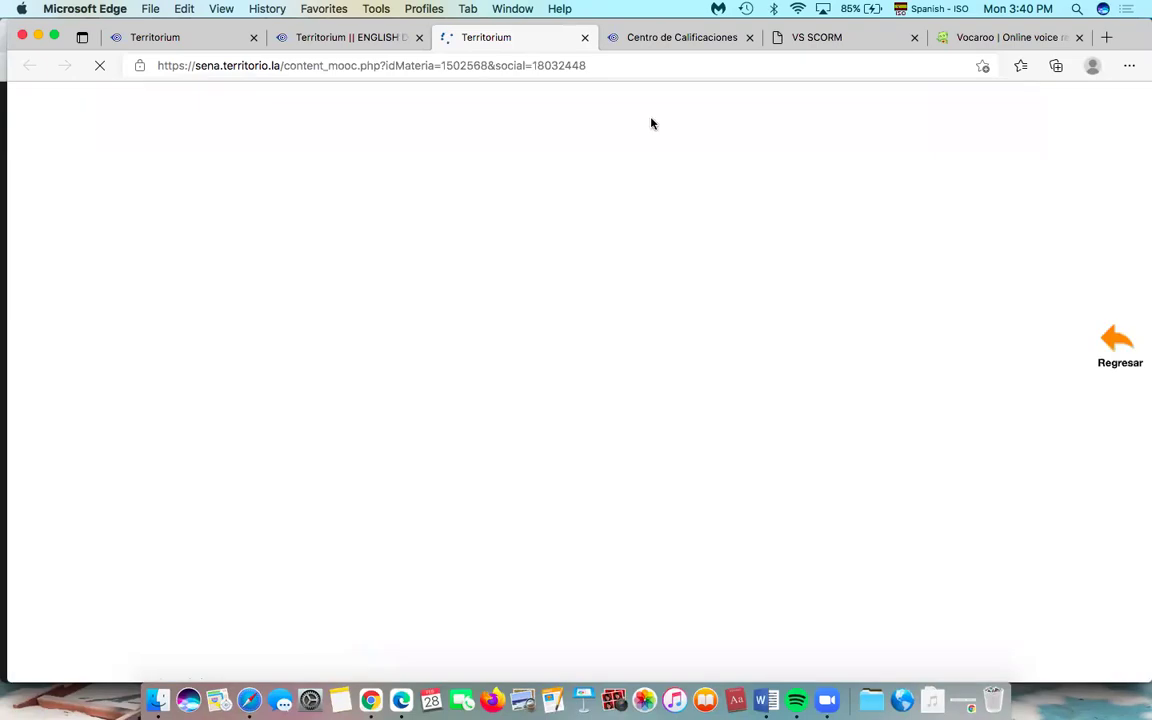
Close the Centro de Calificaciones, VS SCORM and Vocaroo pages, agreeing to leave the SCORM site.
{"action": "left_click", "coordinate": [745, 44]}
{"action": "left_click", "coordinate": [750, 38]}
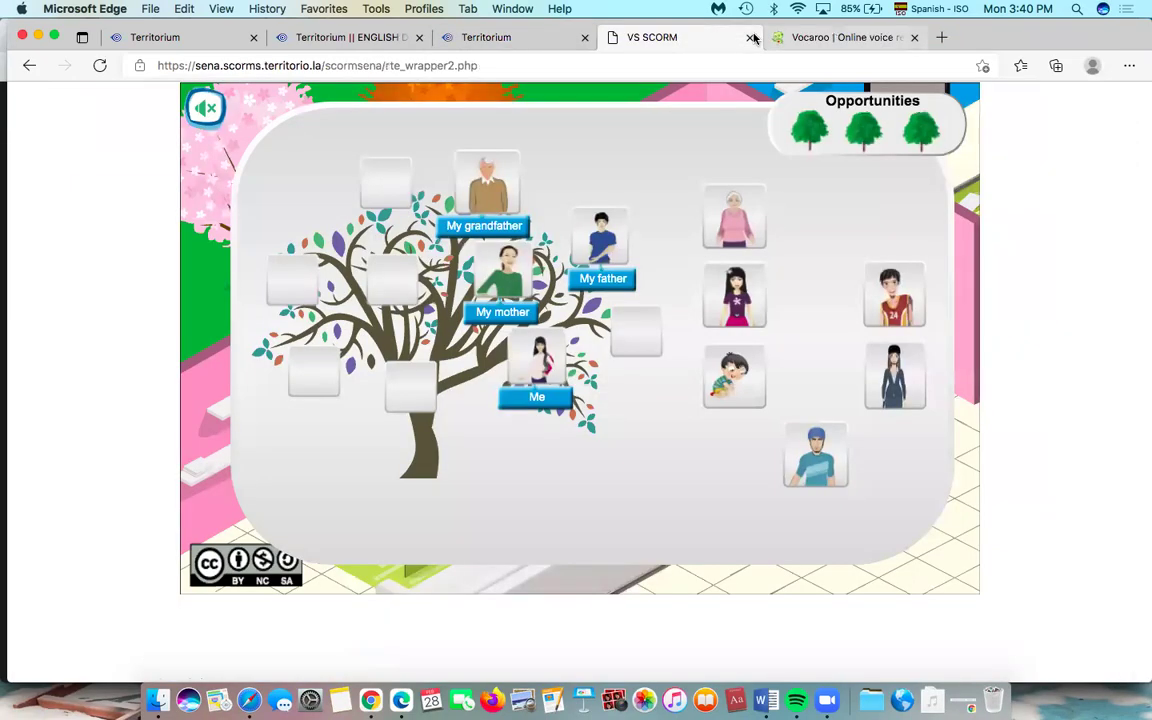
{"action": "left_click", "coordinate": [752, 38]}
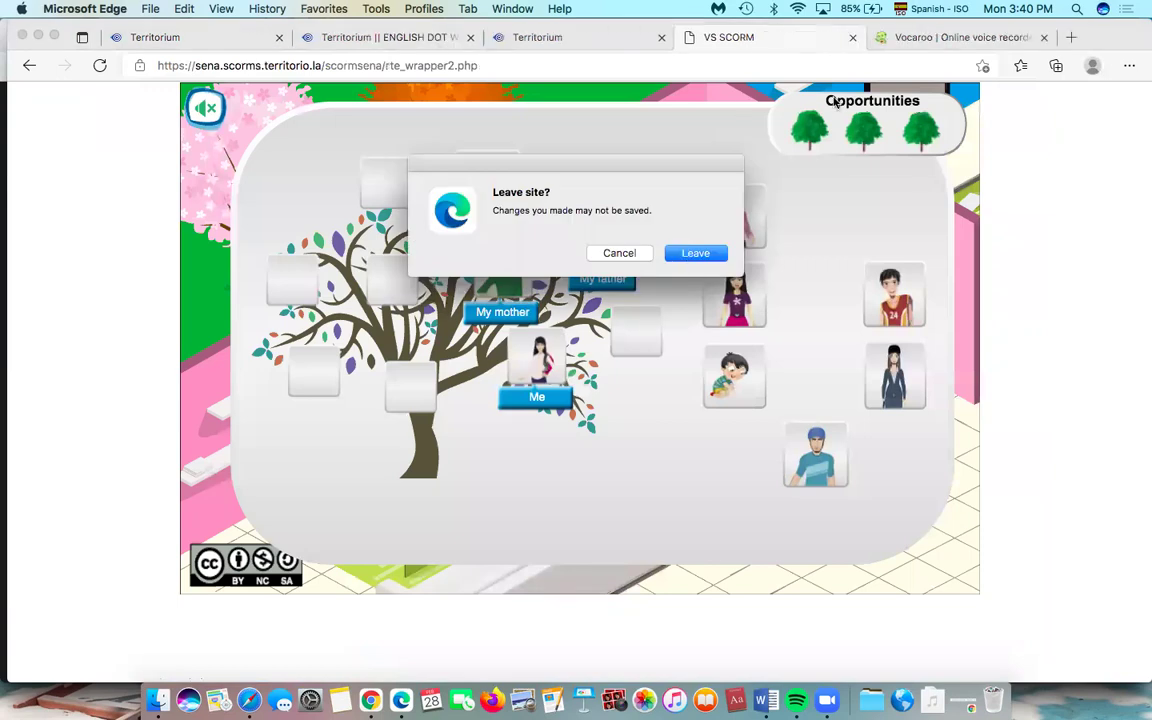
{"action": "key", "text": "Return"}
{"action": "left_click", "coordinate": [851, 36]}
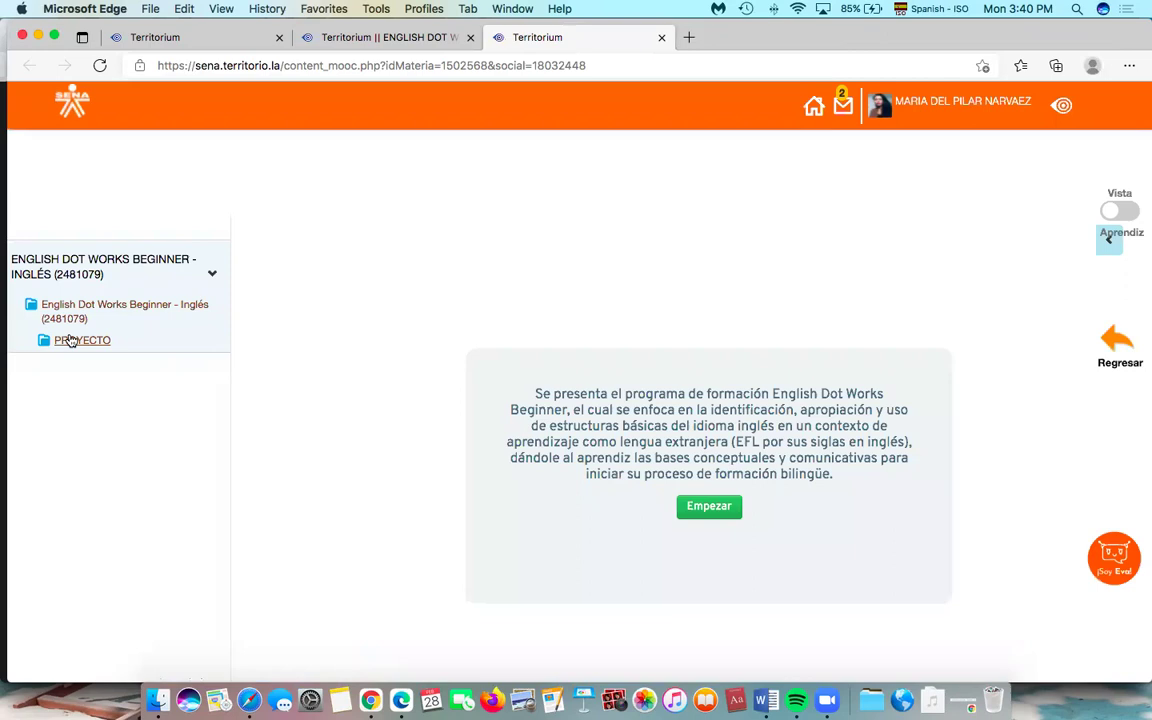
Expand PROYECTO and Activity 3 in the course content and open Activity 3 (Evidences).
{"action": "left_click", "coordinate": [71, 341]}
{"action": "scroll", "coordinate": [99, 435], "scroll_direction": "up", "scroll_amount": 3}
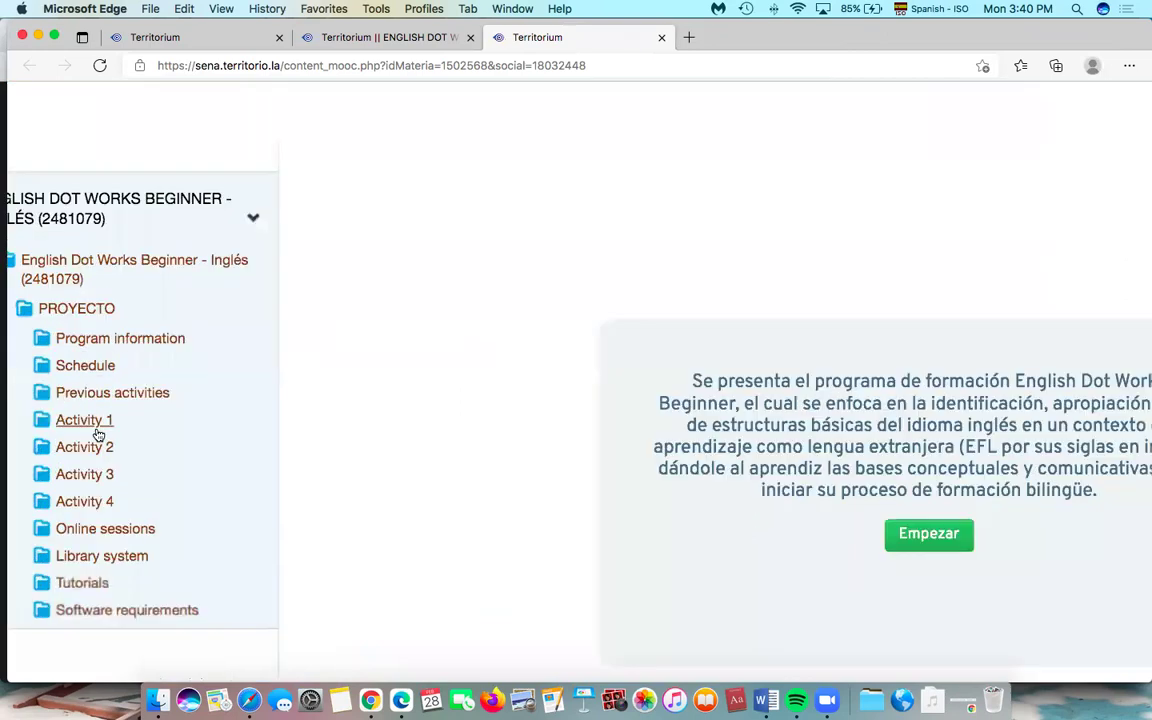
{"action": "left_click", "coordinate": [83, 478]}
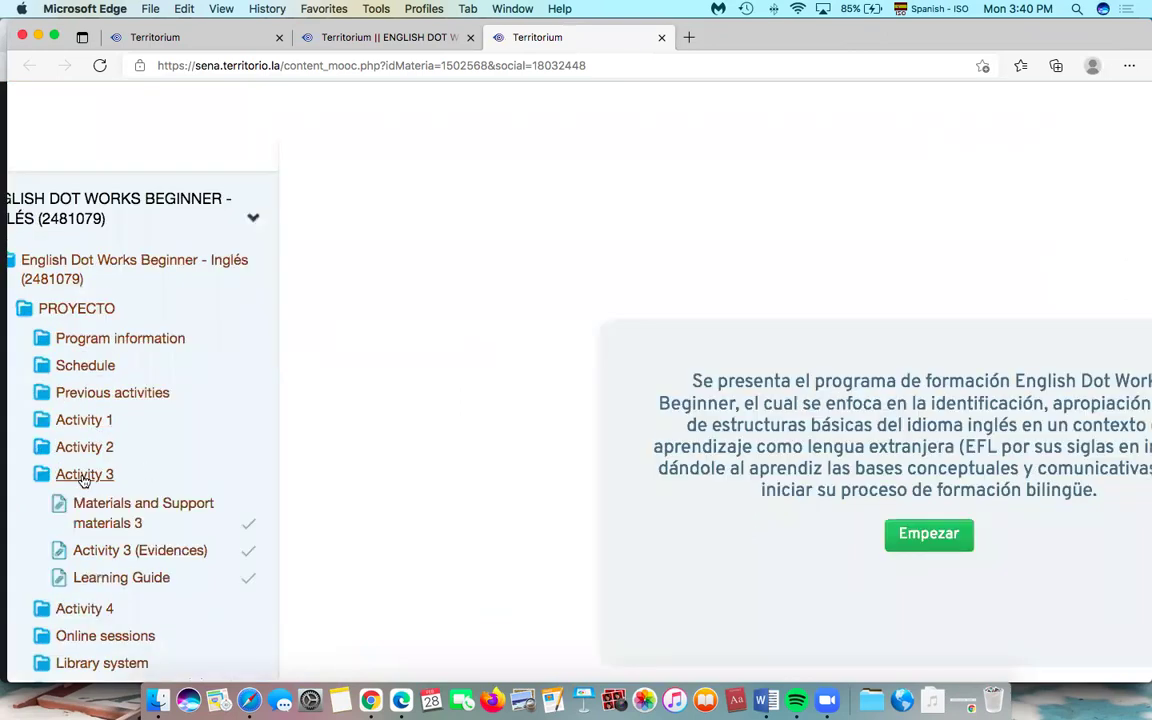
{"action": "scroll", "coordinate": [140, 480], "scroll_direction": "down", "scroll_amount": 2}
{"action": "left_click", "coordinate": [145, 478]}
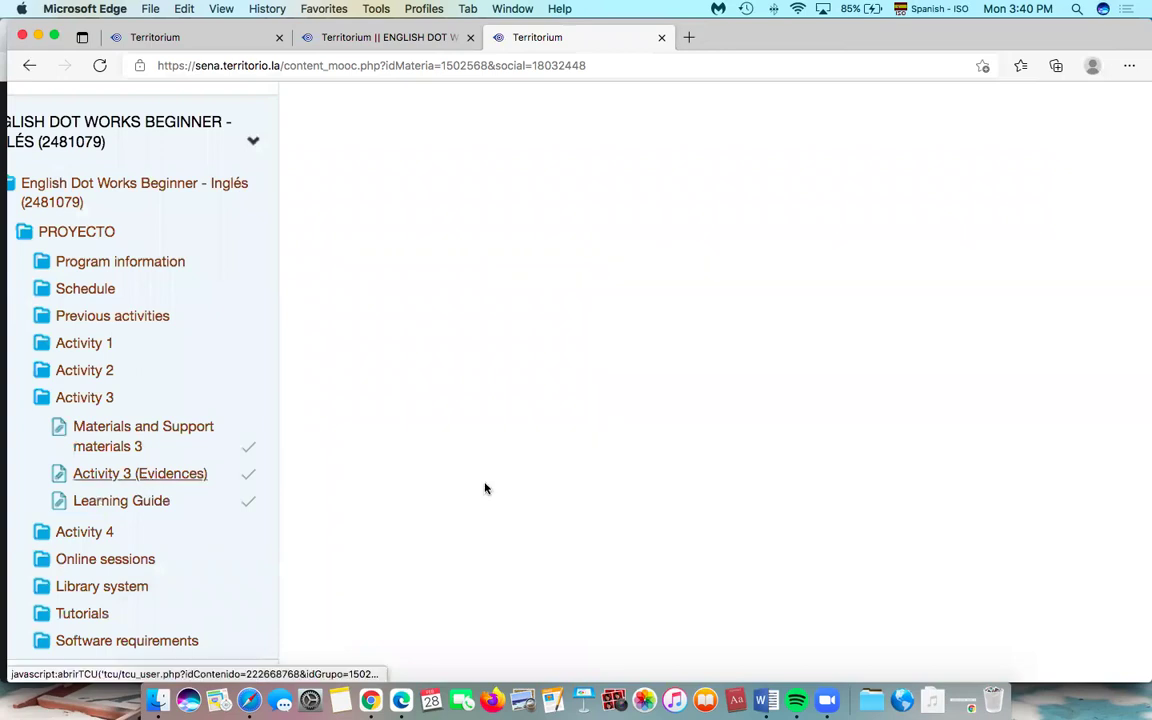
Look over the Activity 3 evidence instructions, advance to page 2 and read the steps for participating in the family forum.
{"action": "scroll", "coordinate": [827, 279], "scroll_direction": "down", "scroll_amount": 3}
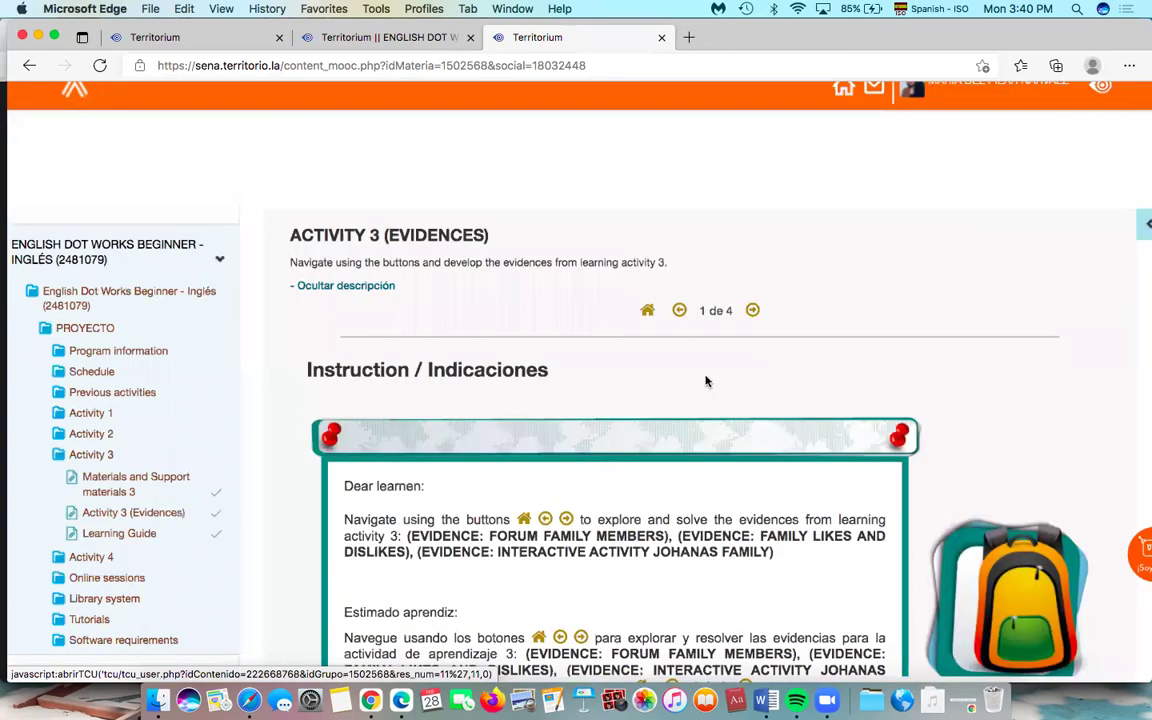
{"action": "scroll", "coordinate": [707, 380], "scroll_direction": "down", "scroll_amount": 2}
{"action": "scroll", "coordinate": [700, 303], "scroll_direction": "up", "scroll_amount": 2}
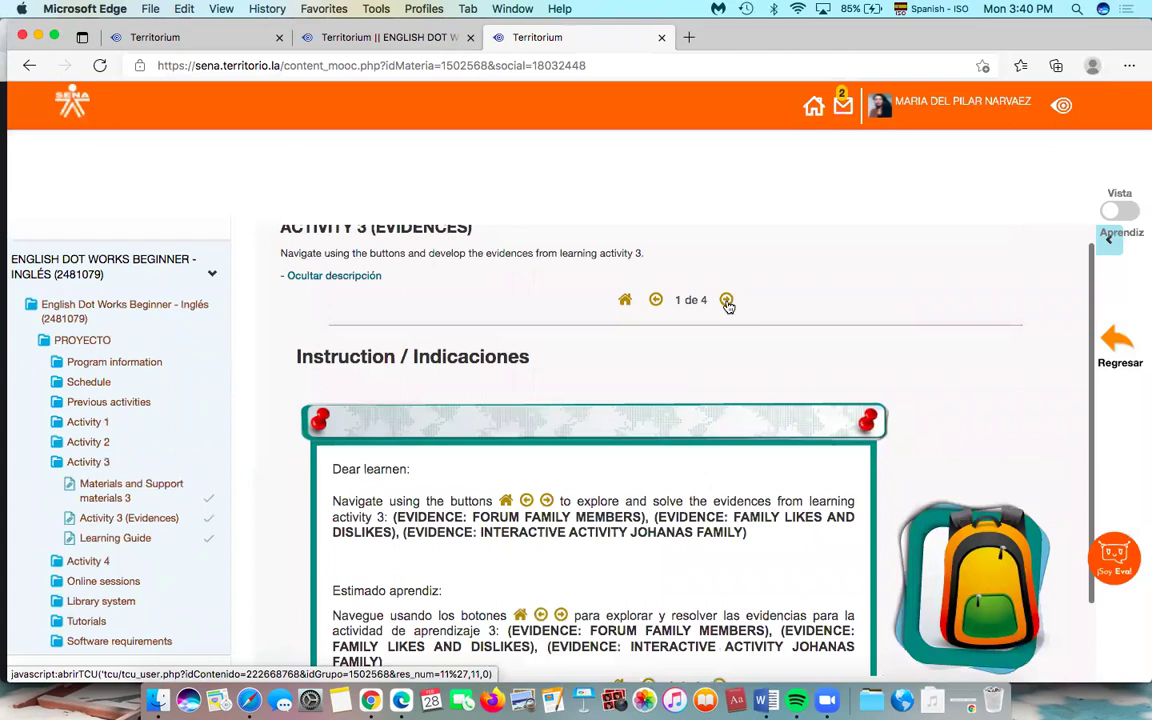
{"action": "left_click", "coordinate": [727, 300]}
{"action": "scroll", "coordinate": [740, 316], "scroll_direction": "down", "scroll_amount": 4}
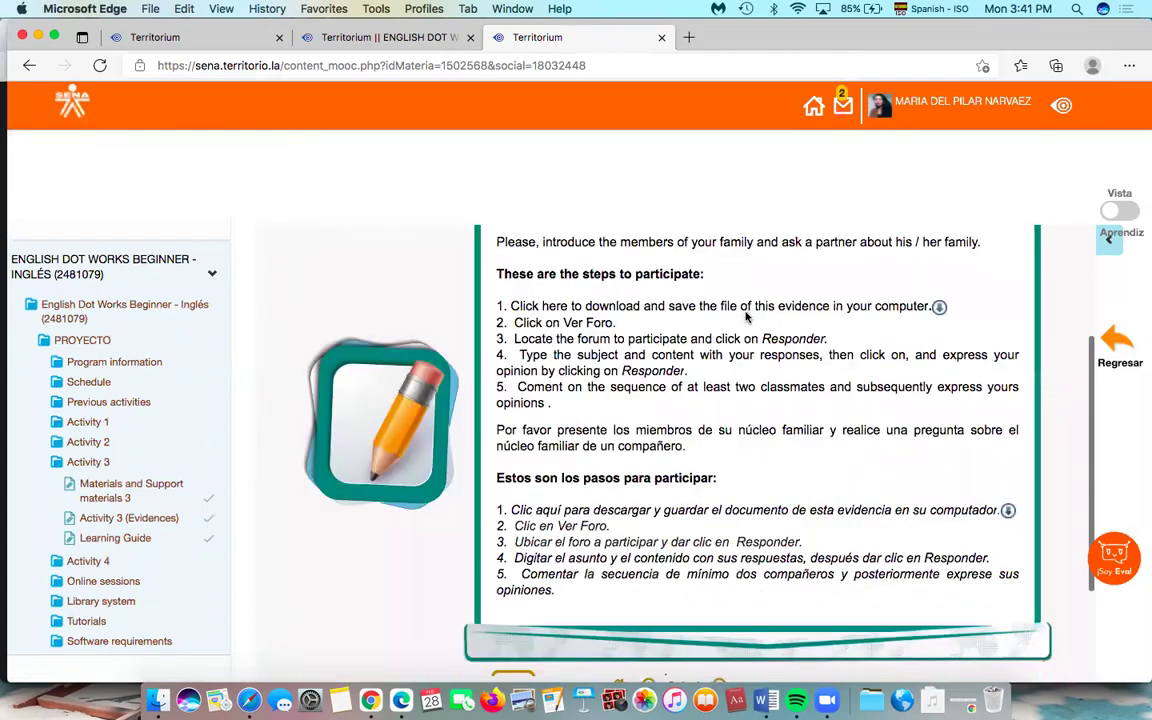